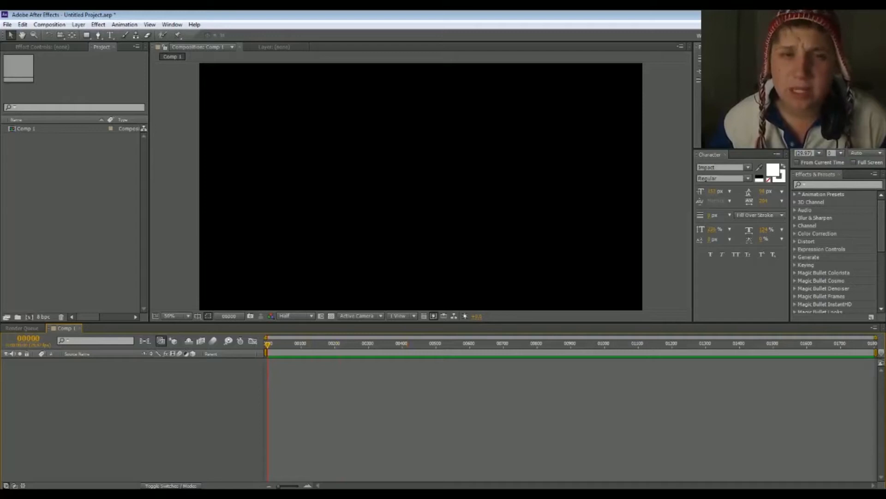
- Create a new composition-sized solid layer in bright green
right_click(101, 388)
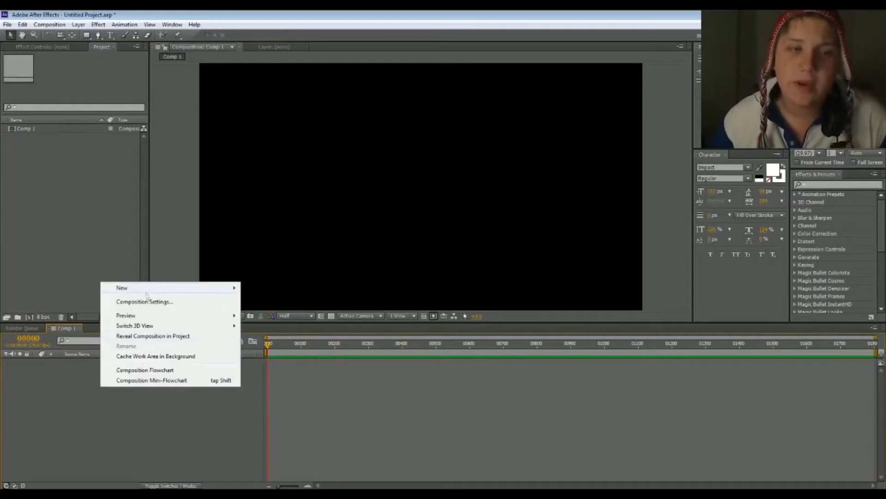
mouse_move(152, 293)
click(272, 312)
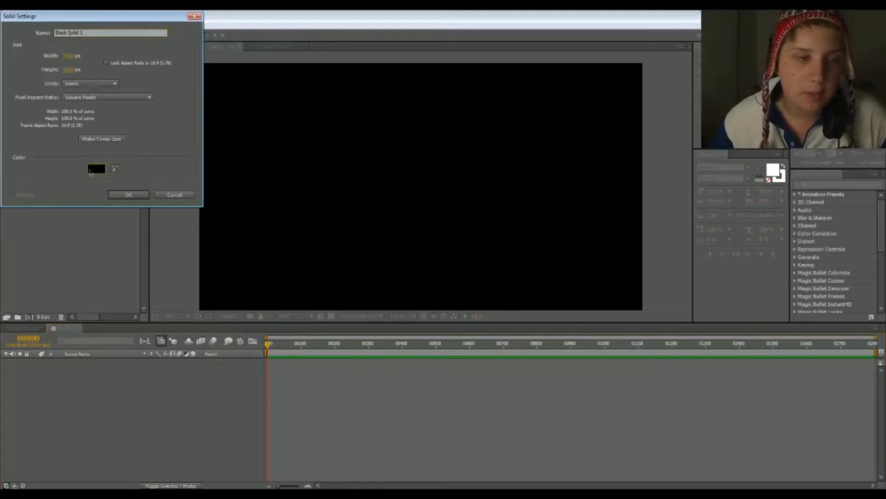
click(93, 171)
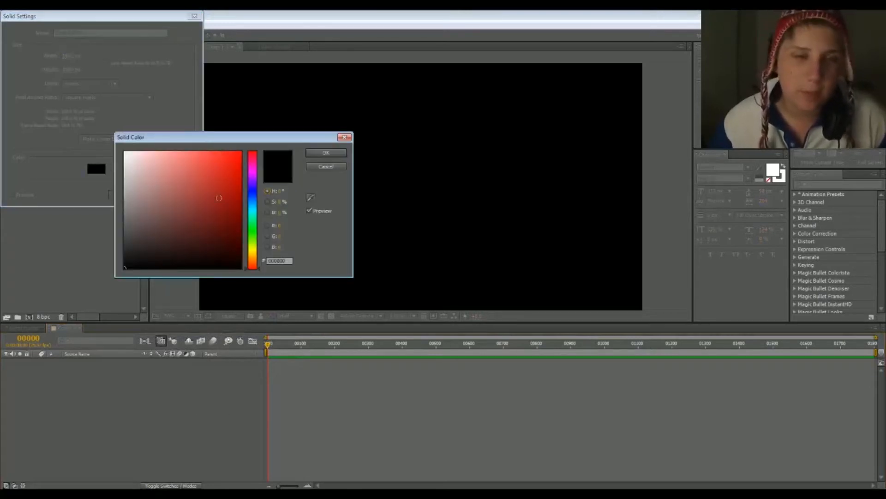
drag(252, 259, 253, 234)
click(216, 165)
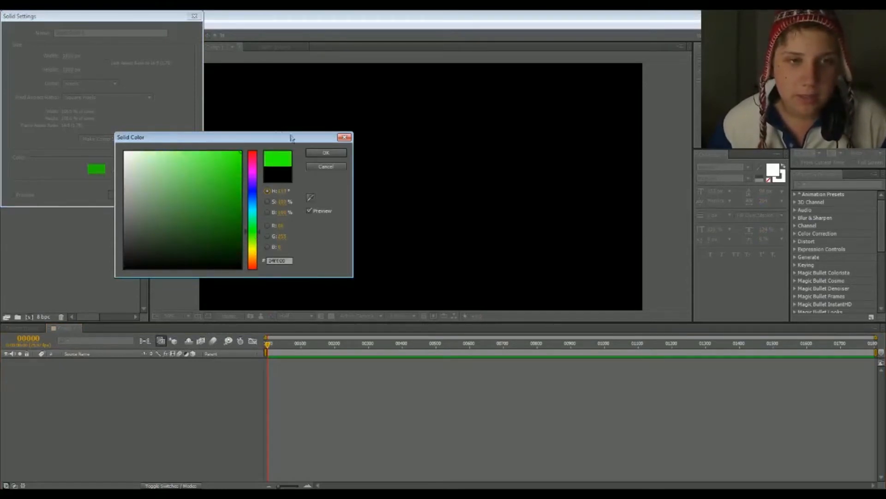
click(326, 153)
click(121, 194)
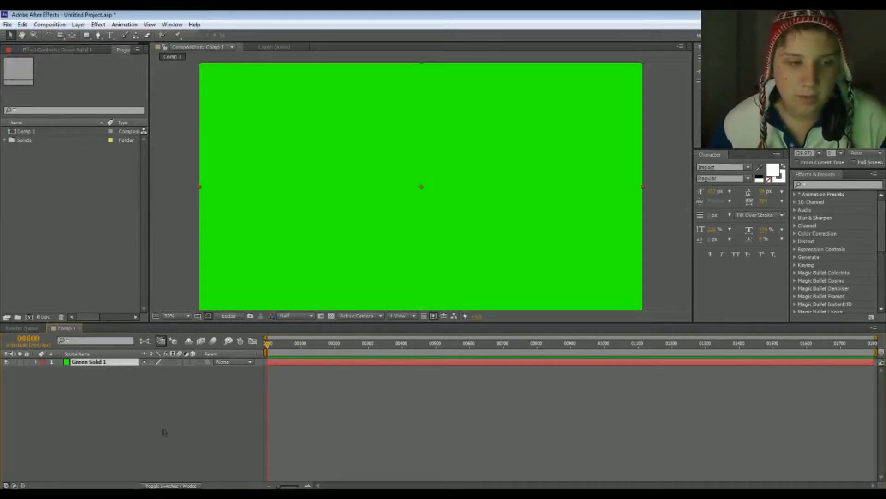
- Add a second solid layer in black above the green solid
click(116, 406)
click(102, 366)
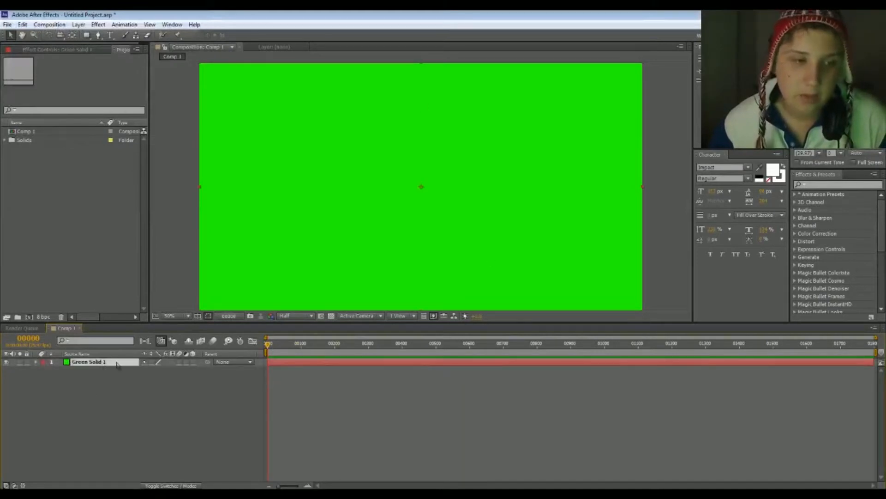
right_click(107, 367)
click(123, 386)
right_click(89, 405)
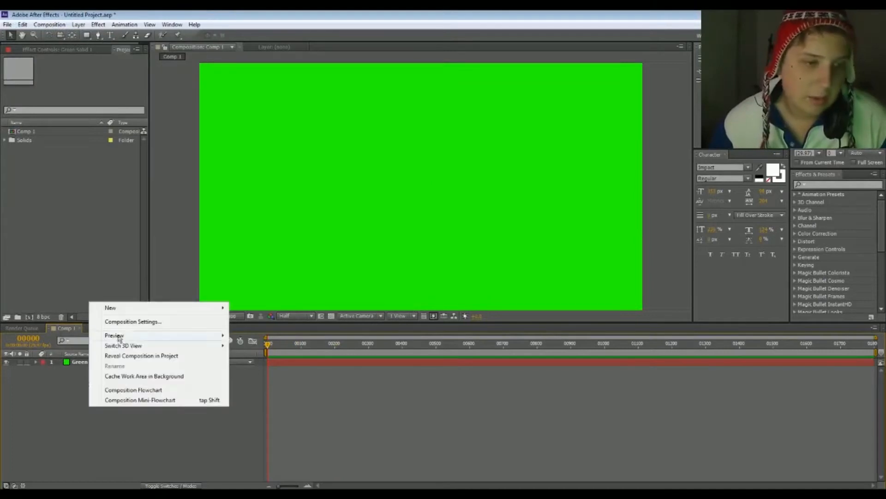
mouse_move(138, 308)
click(251, 331)
click(96, 169)
drag(229, 199, 386, 406)
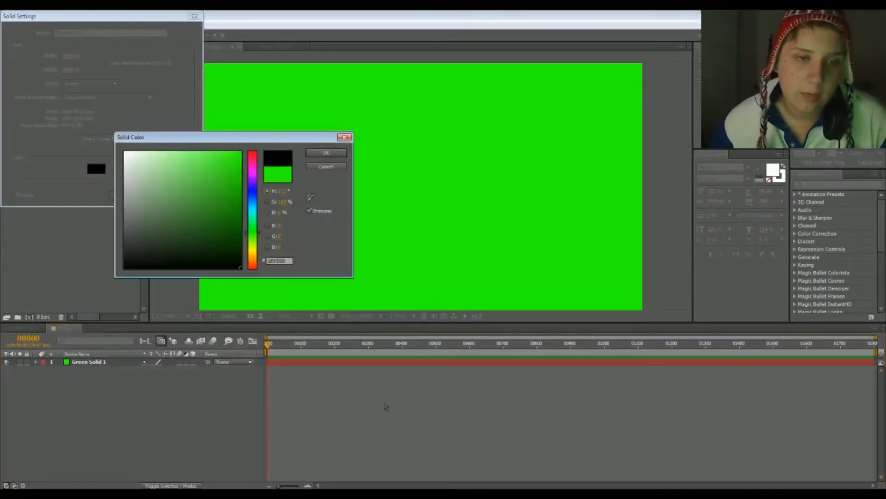
click(326, 153)
click(129, 194)
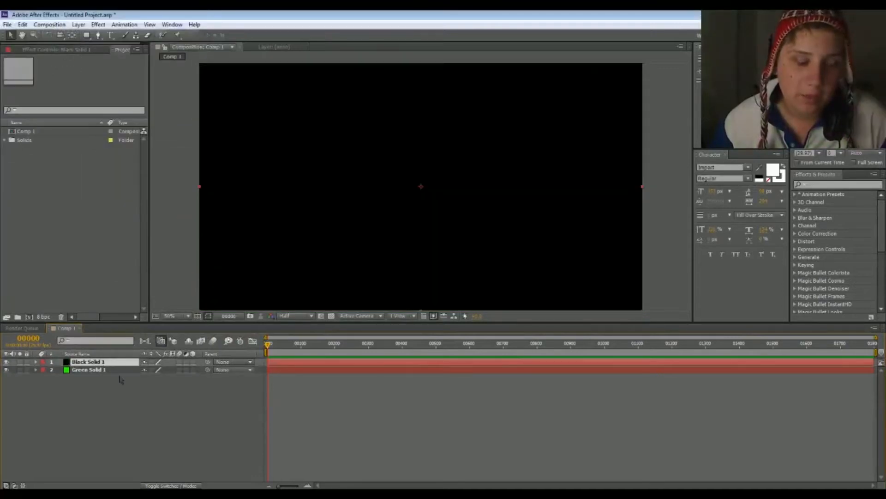
- Reveal the black solid's Scale property and reduce it to about 97% so a thin green border surrounds it
key(s)
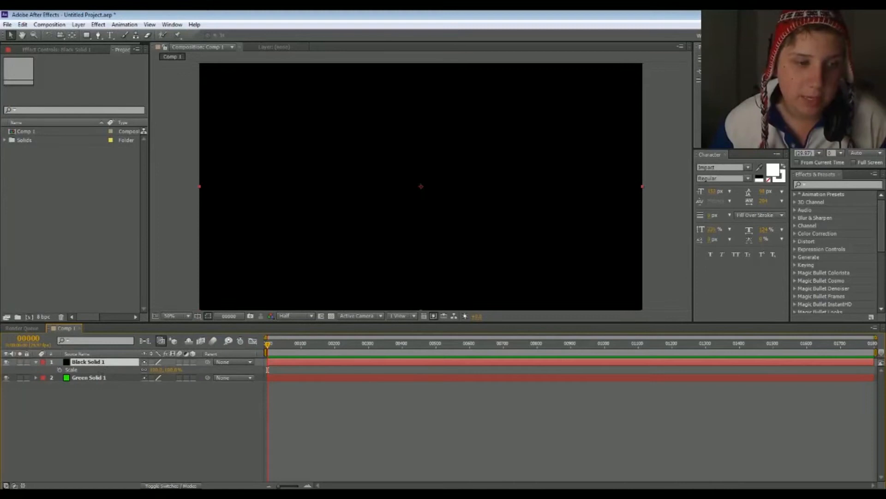
drag(157, 370, 154, 369)
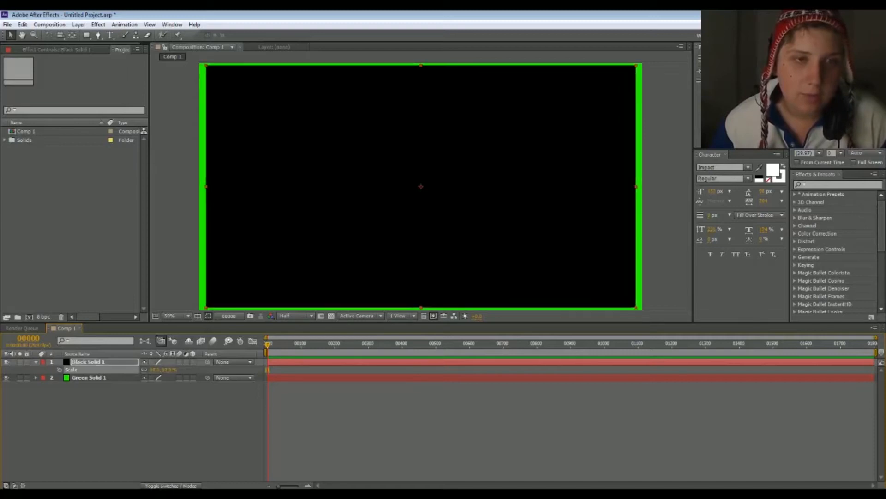
scroll(422, 187, down, 1)
scroll(421, 187, up, 1)
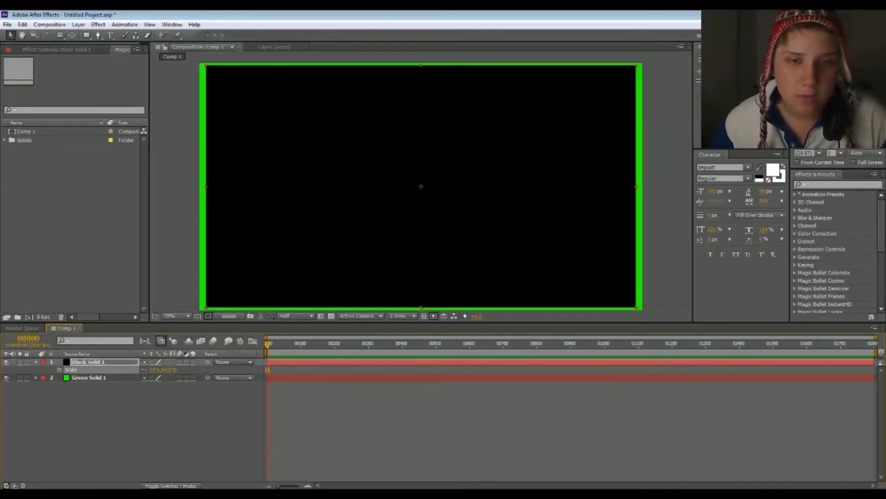
scroll(421, 187, down, 1)
scroll(421, 186, up, 1)
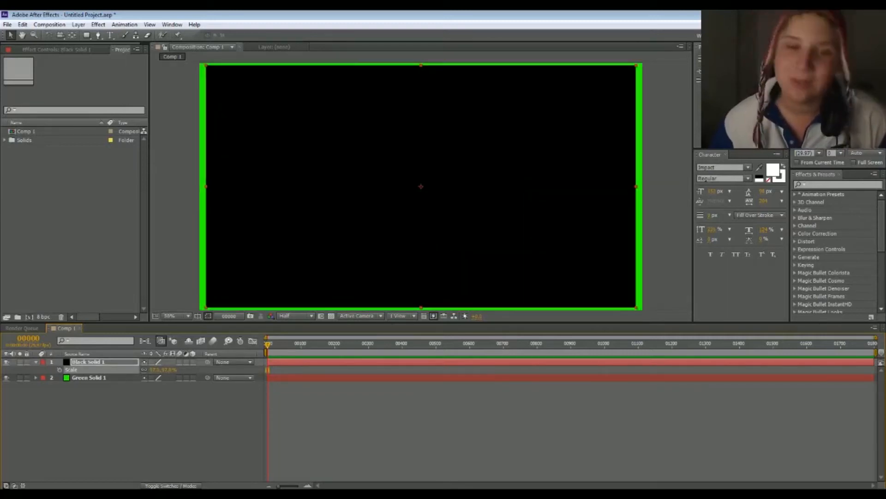
- Shrink the black solid's width and height further to leave a thicker green border around it
scroll(422, 186, down, 1)
mouse_move(421, 186)
mouse_down()
mouse_move(468, 195)
mouse_move(404, 186)
mouse_move(427, 130)
mouse_move(420, 208)
mouse_move(456, 184)
mouse_move(416, 213)
mouse_move(433, 223)
mouse_move(440, 184)
mouse_move(426, 196)
mouse_up()
scroll(421, 187, up, 1)
scroll(427, 201, down, 1)
key(space)
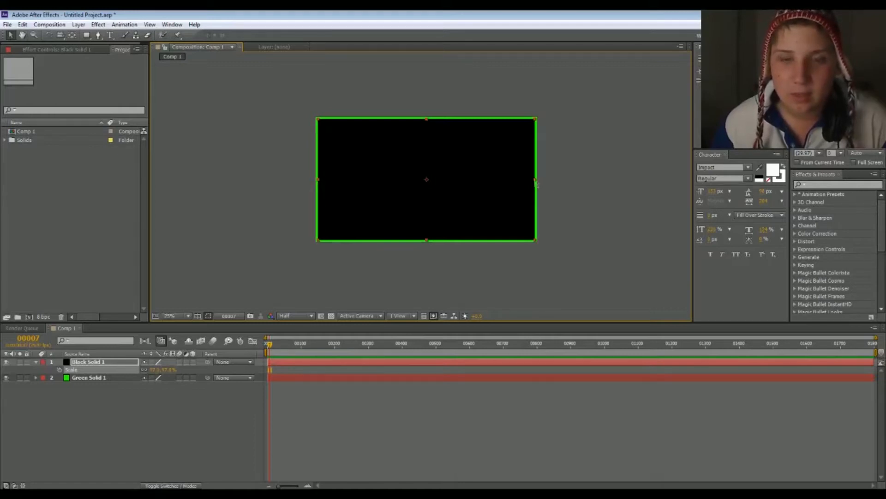
click(217, 418)
key(period)
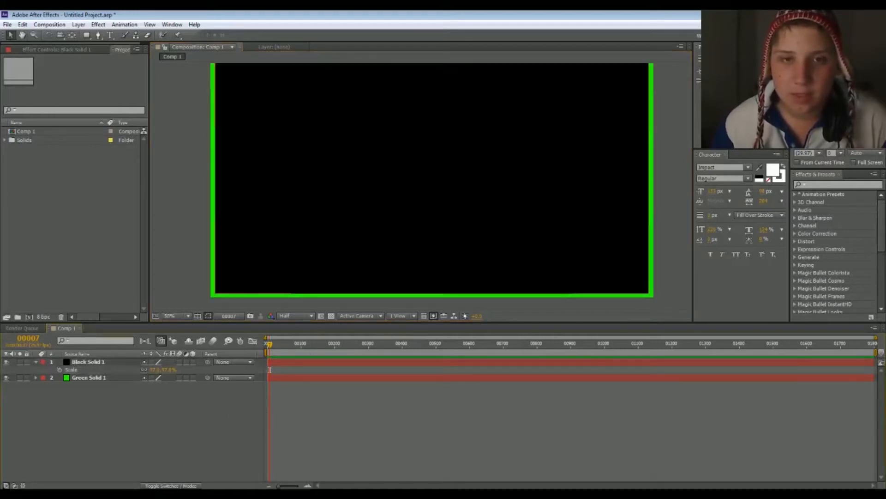
key(comma)
key(comma)
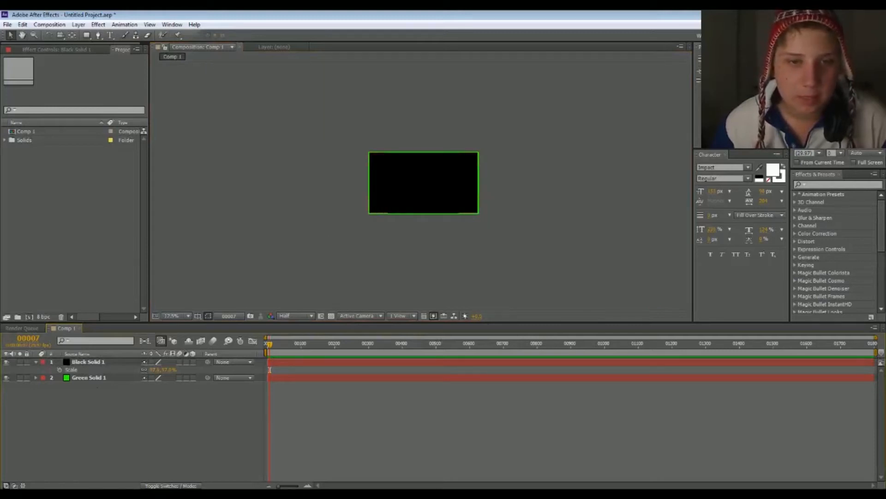
click(269, 370)
click(88, 361)
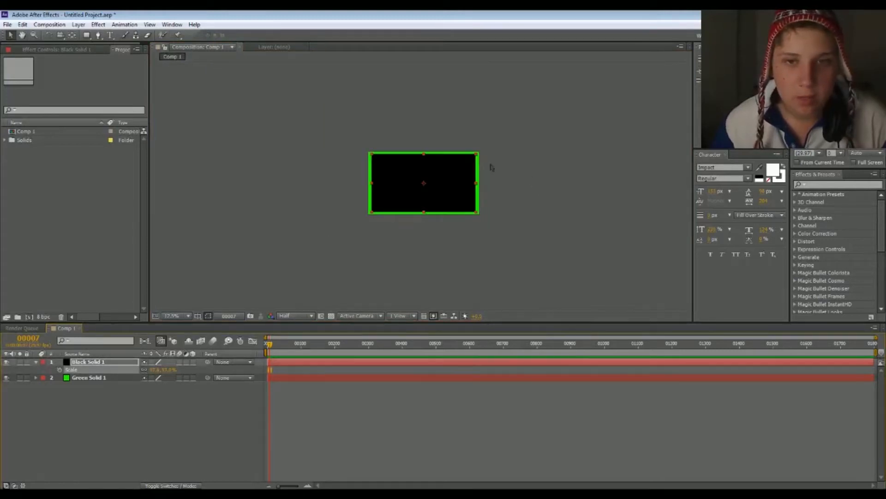
key(period)
click(573, 192)
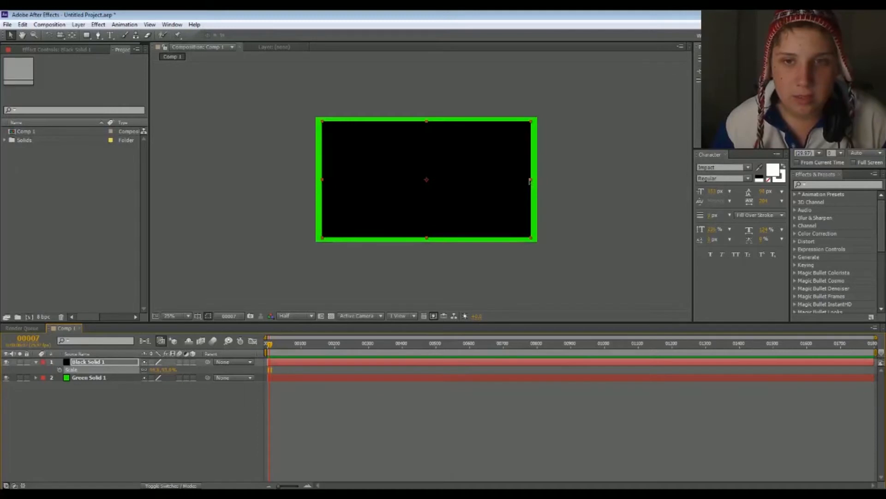
key(period)
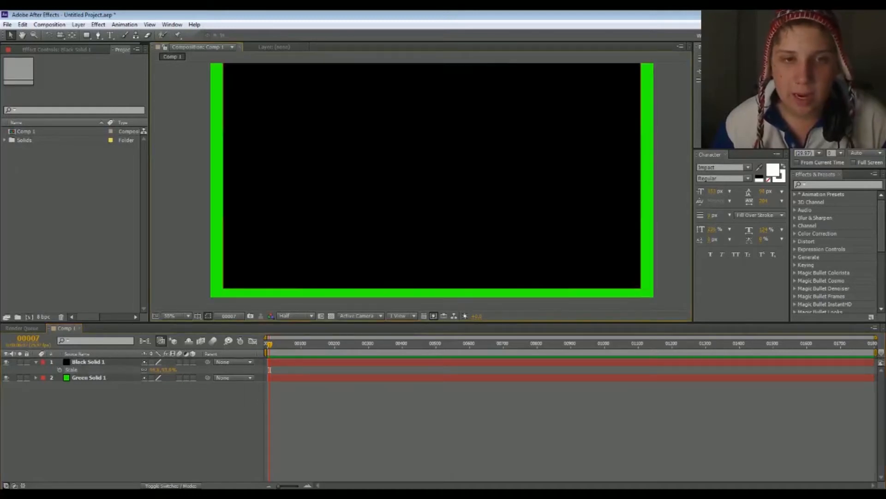
key(comma)
scroll(545, 175, up, 2)
key(space)
drag(544, 176, 533, 189)
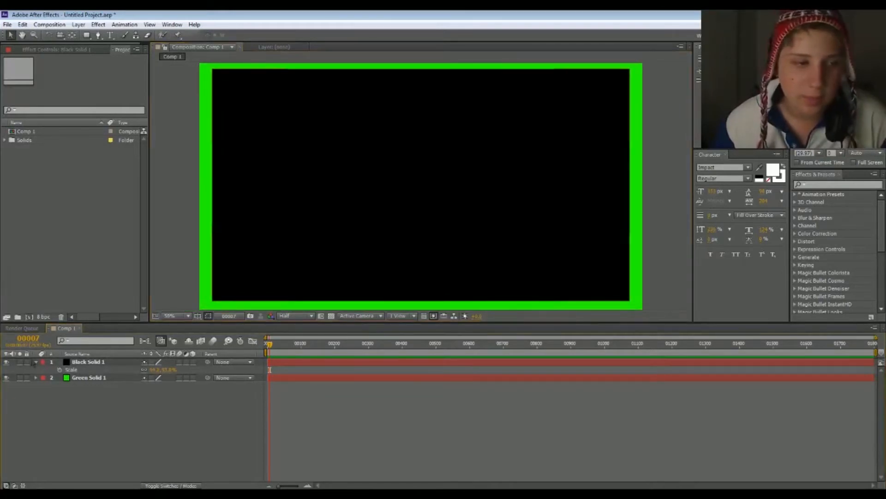
- Collapse the black solid's properties in the timeline and deselect the layer
click(37, 364)
click(36, 363)
click(99, 425)
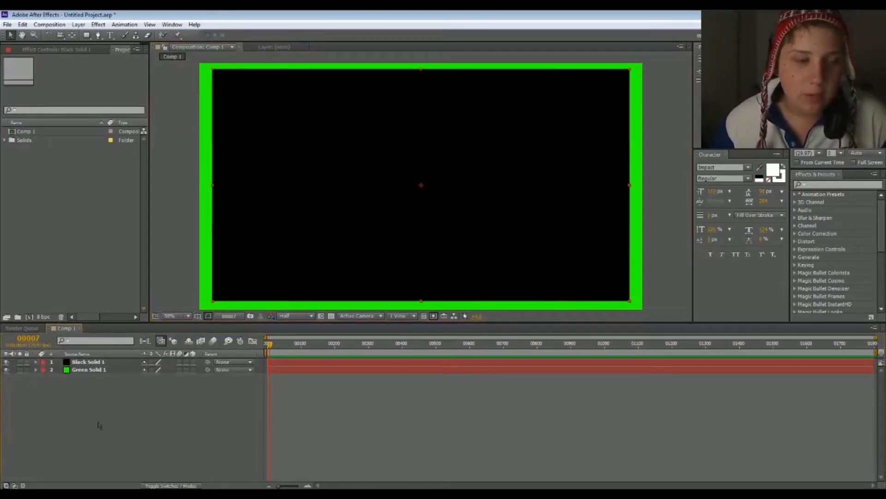
- Pre-compose the black and green solids together into a new composition named LEFT SIDE
drag(144, 447, 110, 442)
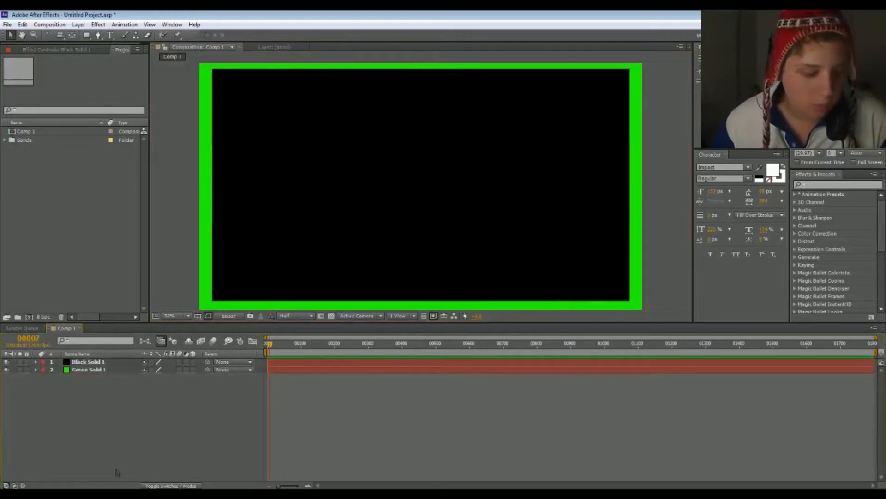
key(ctrl+a)
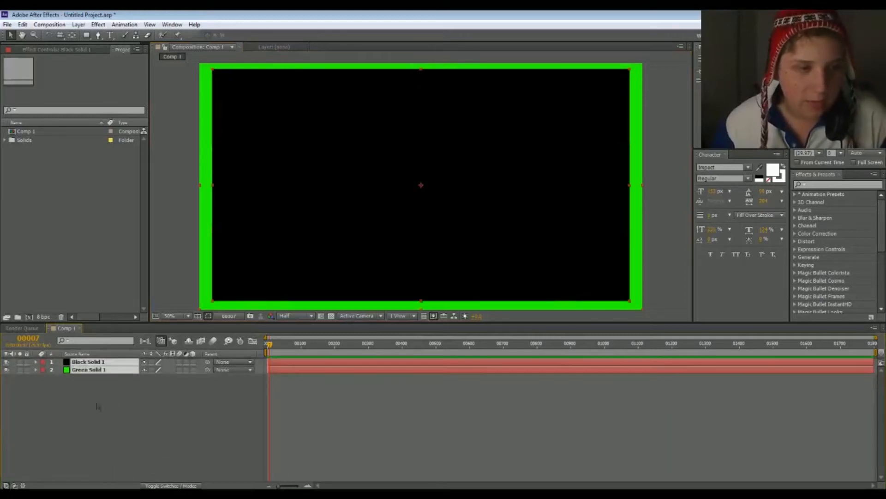
right_click(82, 372)
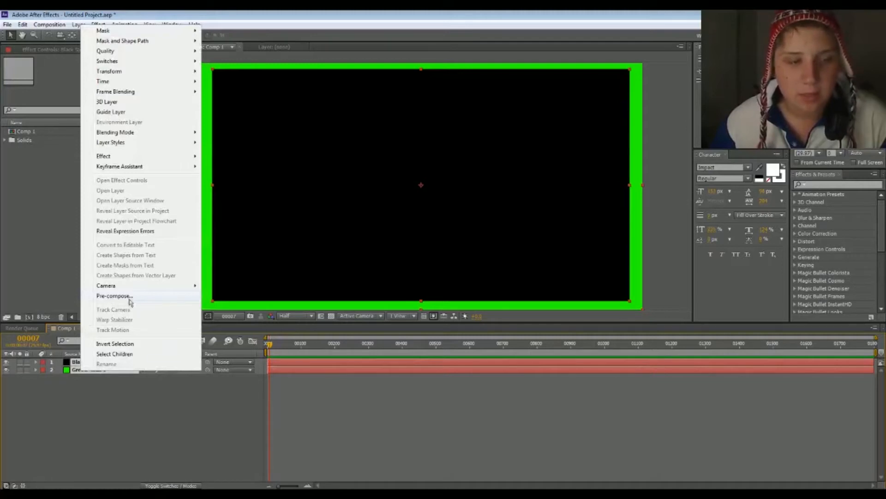
click(135, 414)
drag(87, 427, 70, 358)
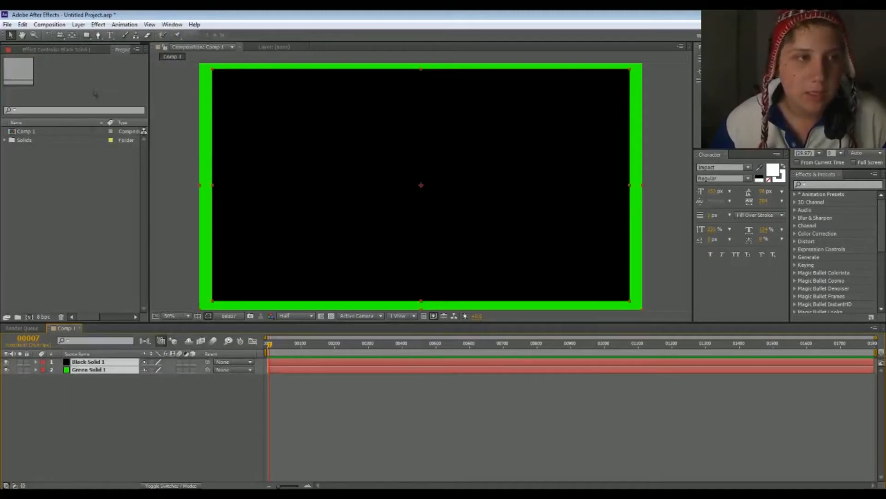
click(78, 25)
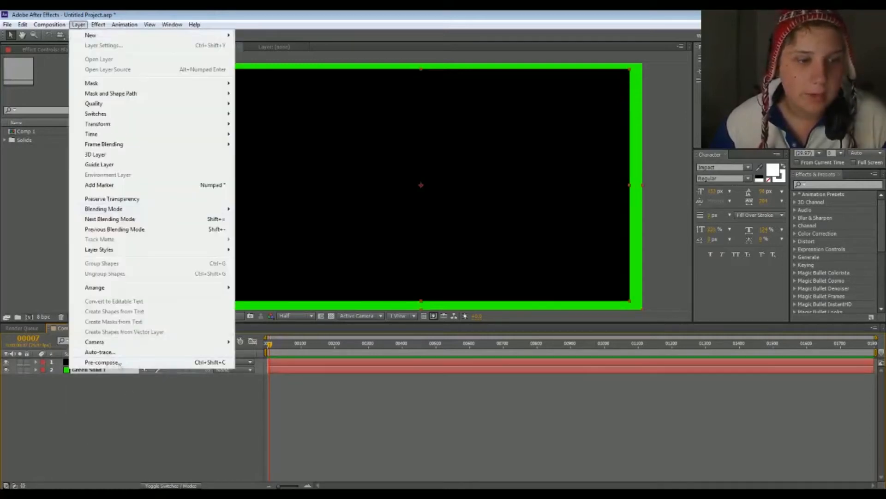
click(121, 364)
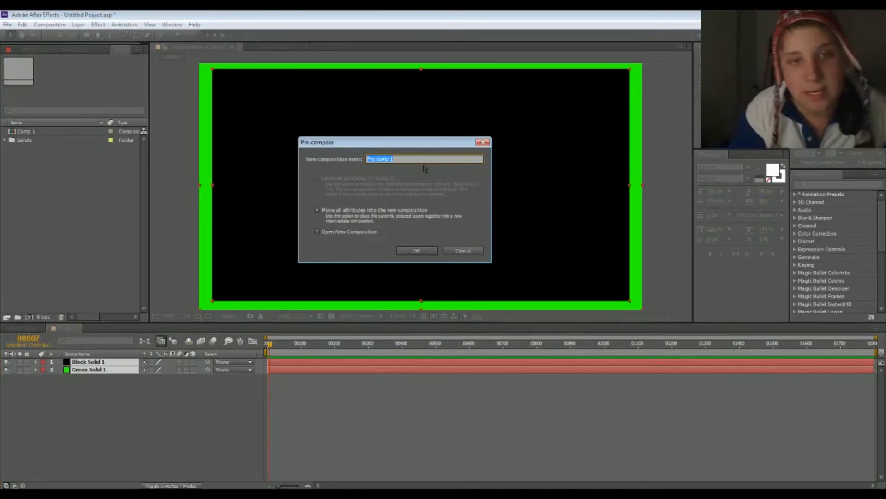
key(BackSpace)
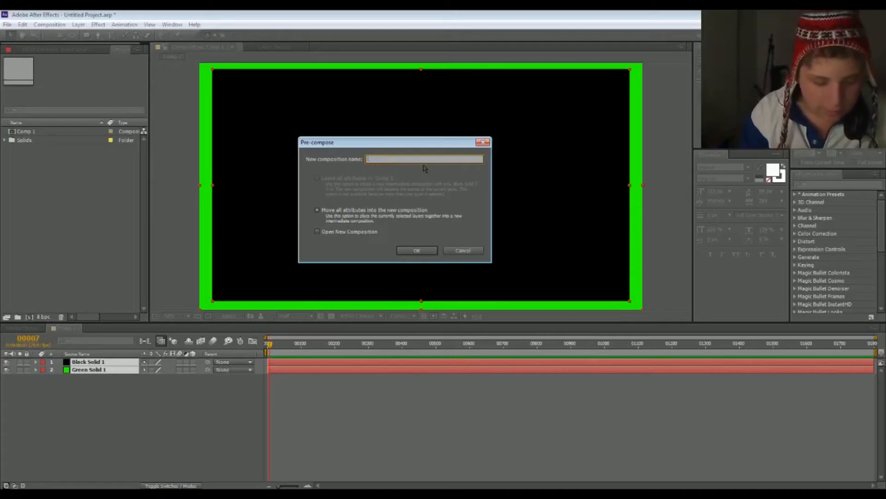
text(LEFT SID)
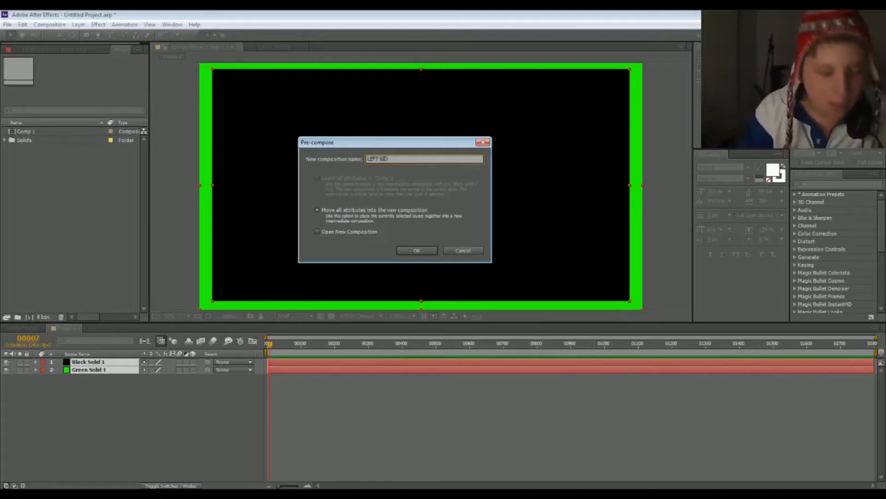
text(E)
key(Return)
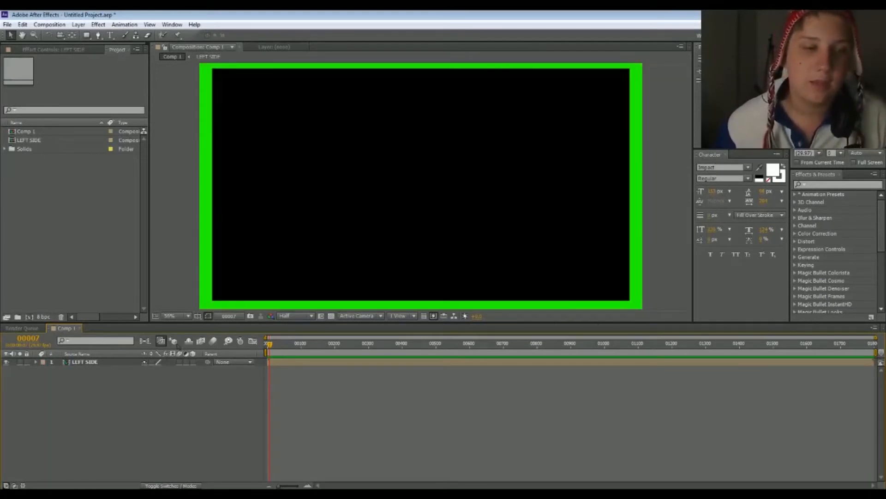
- Turn the LEFT SIDE layer into a 3D layer
click(193, 362)
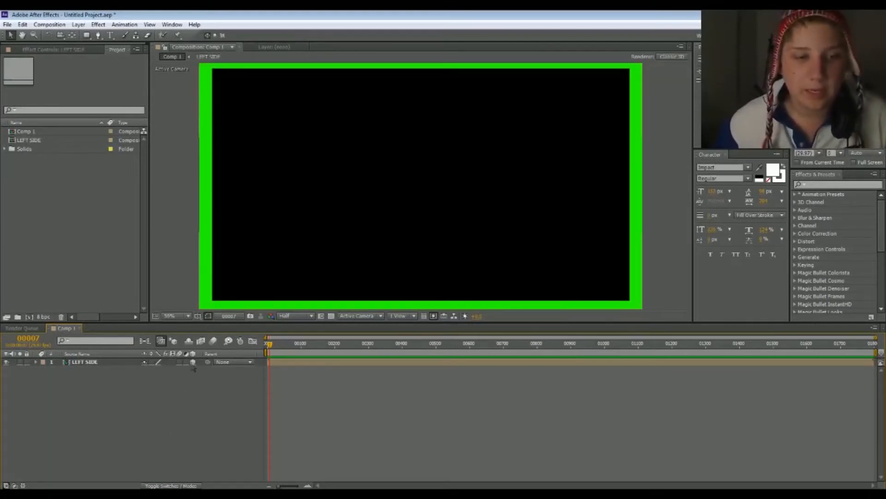
click(193, 362)
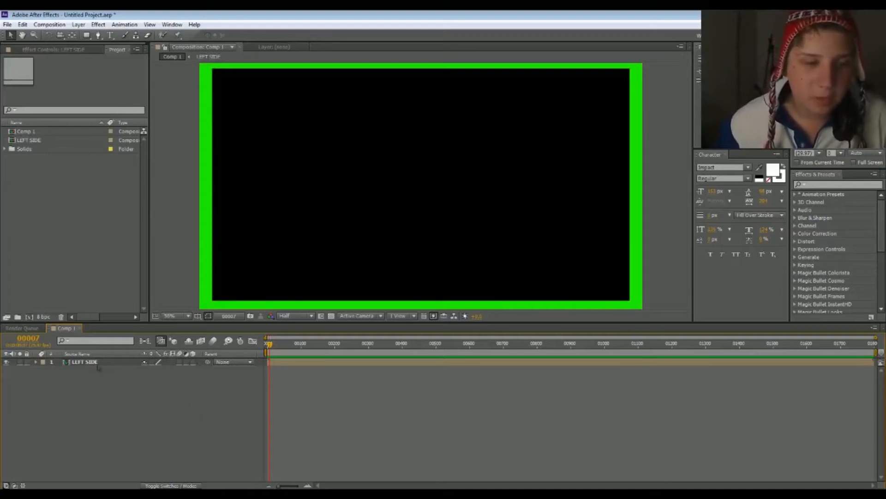
click(193, 362)
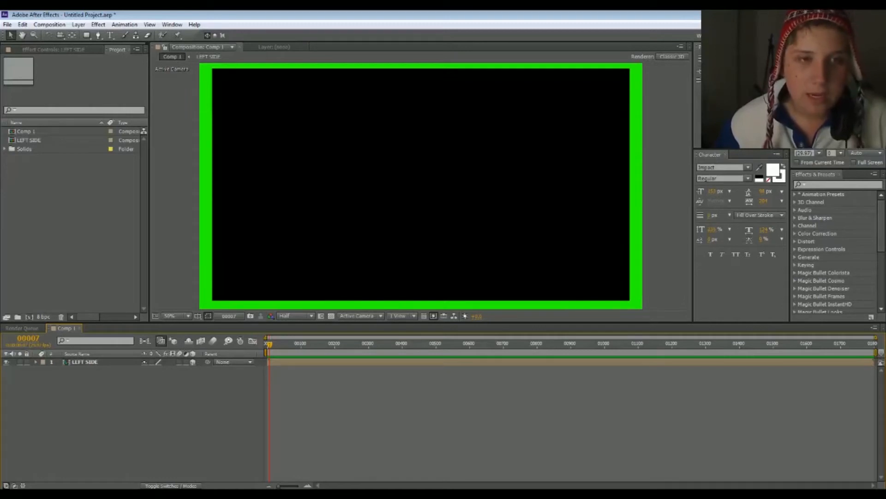
- Rotate the LEFT SIDE layer about its Y axis until it stands edge-on to the camera
click(86, 362)
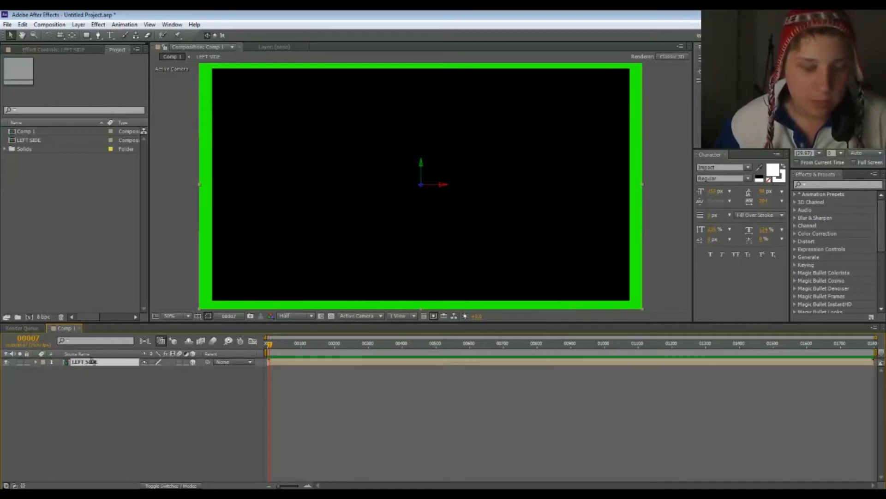
key(w)
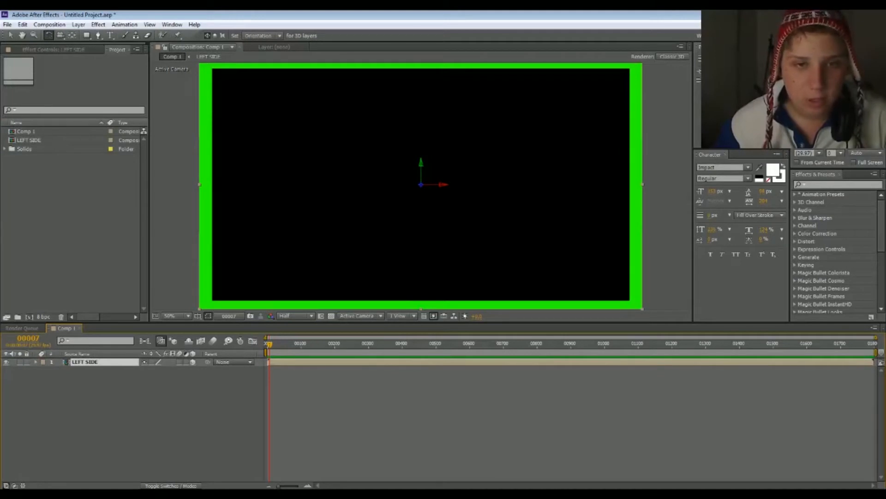
drag(421, 163, 488, 164)
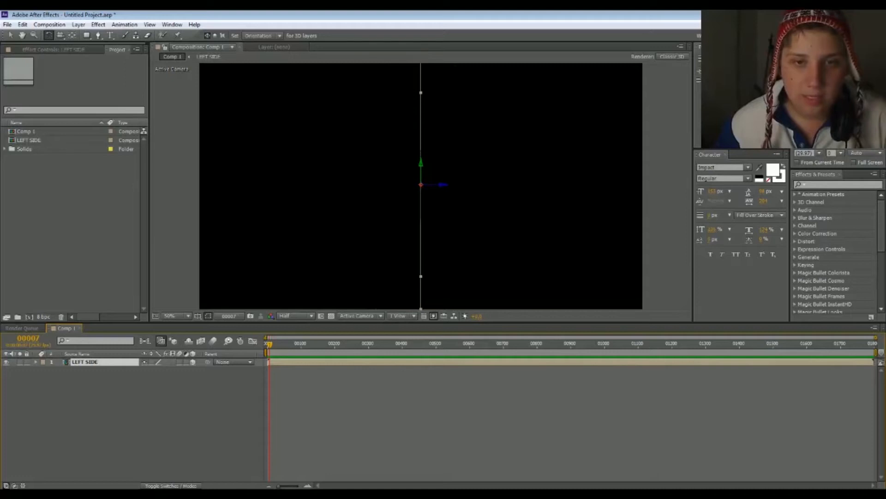
key(Return)
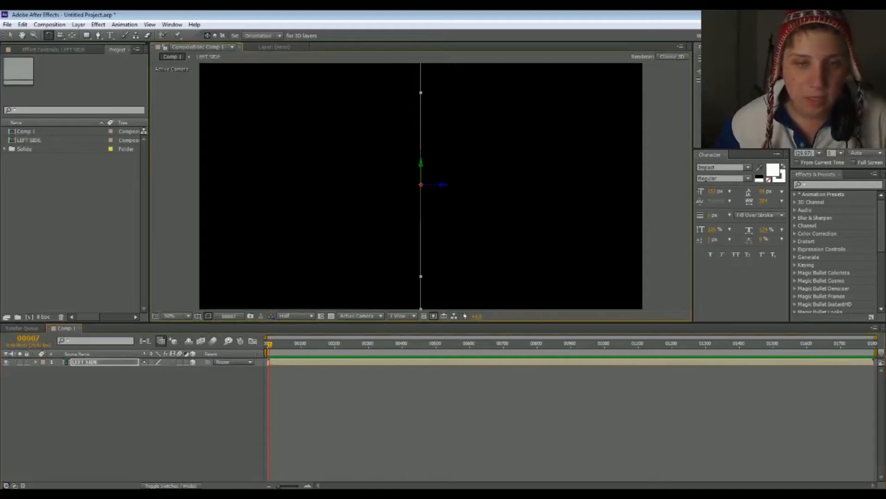
- Move the LEFT SIDE panel along its Z axis until its near edge meets the left border of the composition
key(v)
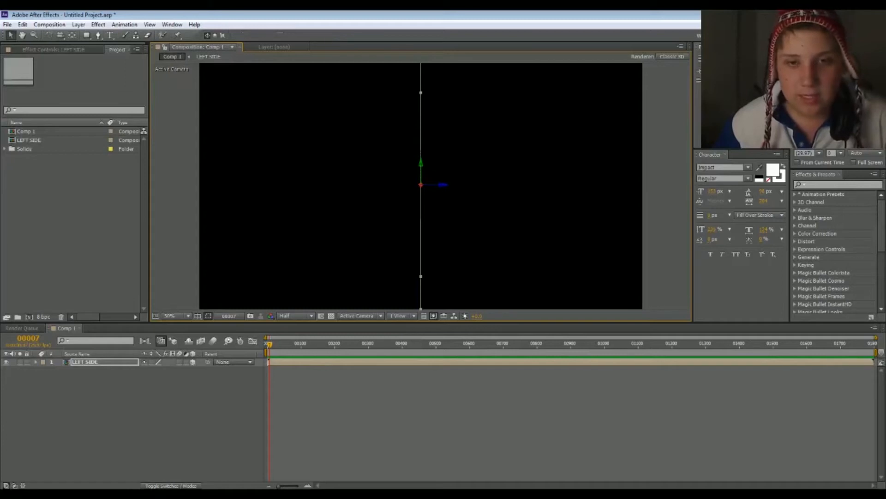
drag(442, 185, 301, 184)
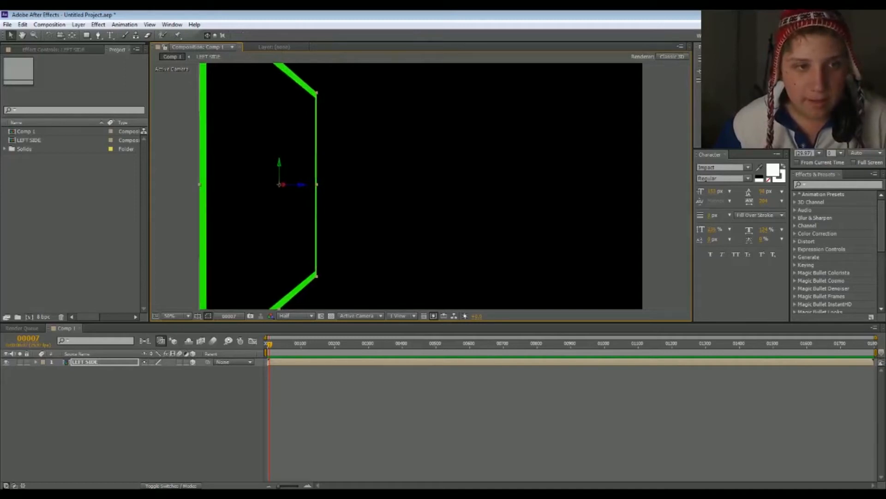
scroll(179, 201, up, 2)
drag(179, 201, 685, 183)
drag(222, 185, 503, 177)
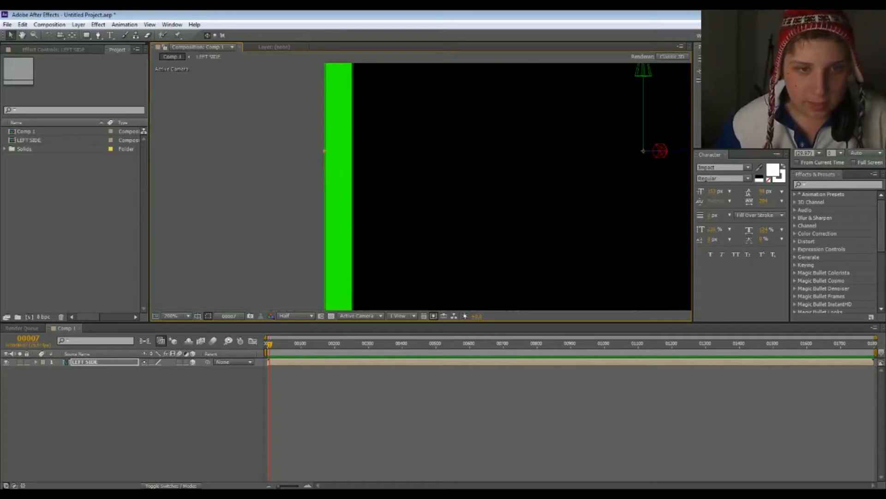
scroll(421, 187, down, 4)
drag(503, 180, 402, 192)
scroll(402, 192, up, 2)
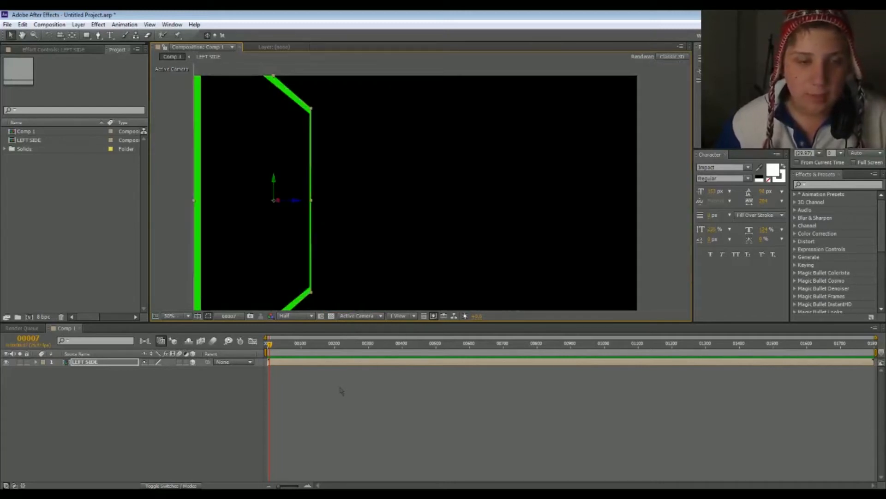
- Duplicate the LEFT SIDE layer and rename the copy RIGHT SIDE
click(240, 441)
click(84, 364)
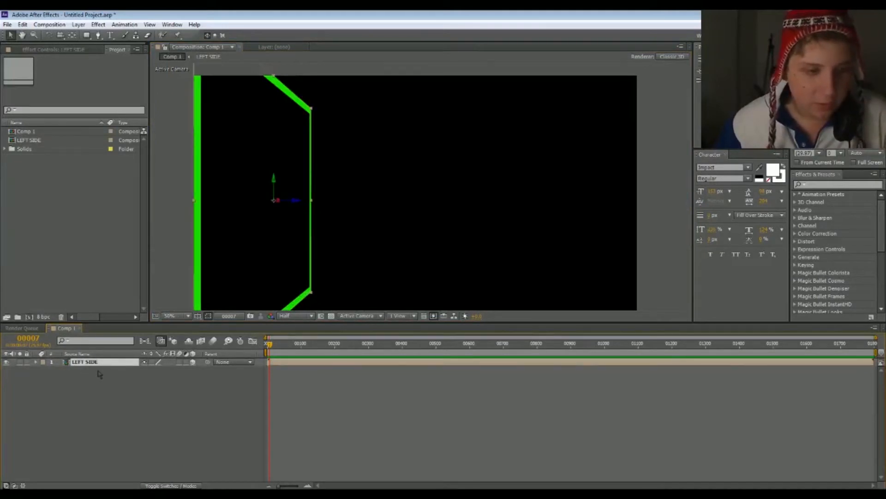
key(ctrl+d)
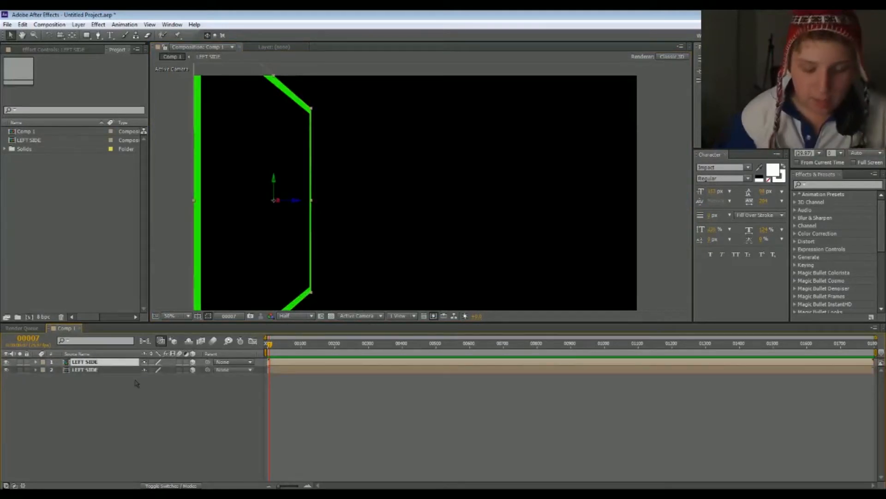
key(Return)
text(RIGH)
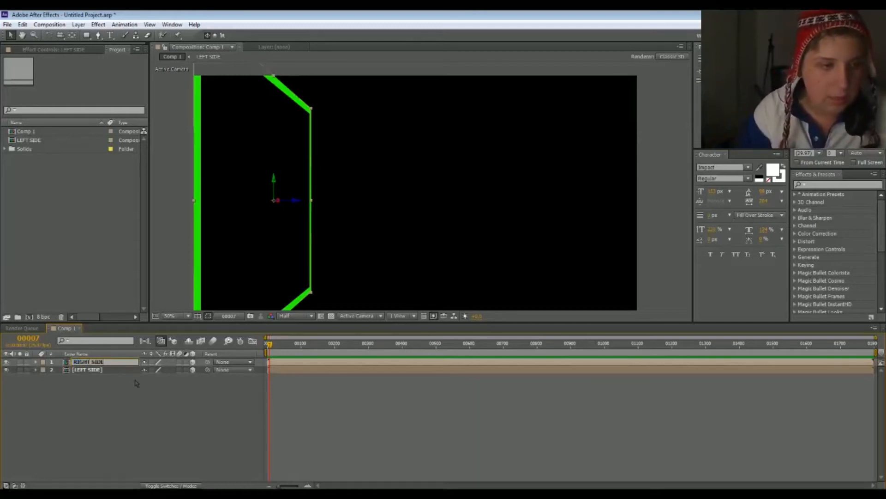
text(T SIDE)
click(136, 382)
- Move the RIGHT SIDE panel along its Z axis to the right border of the composition, mirroring the left panel, and deselect it
click(134, 364)
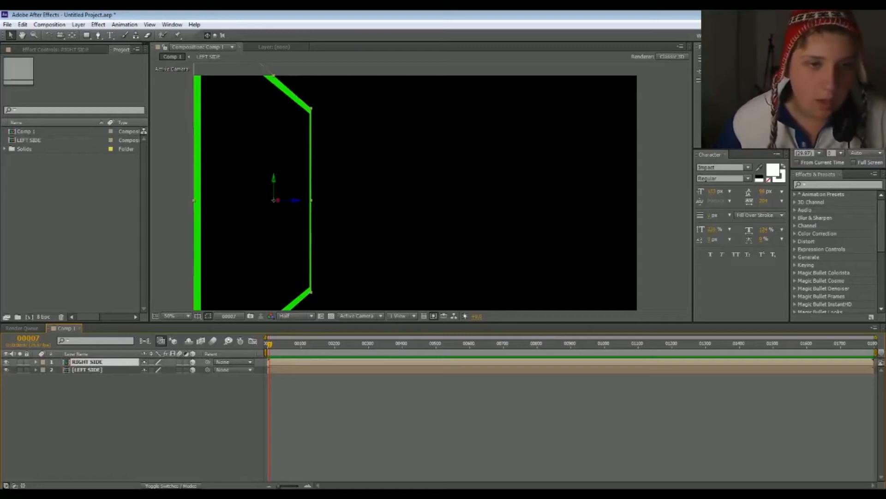
drag(295, 200, 372, 199)
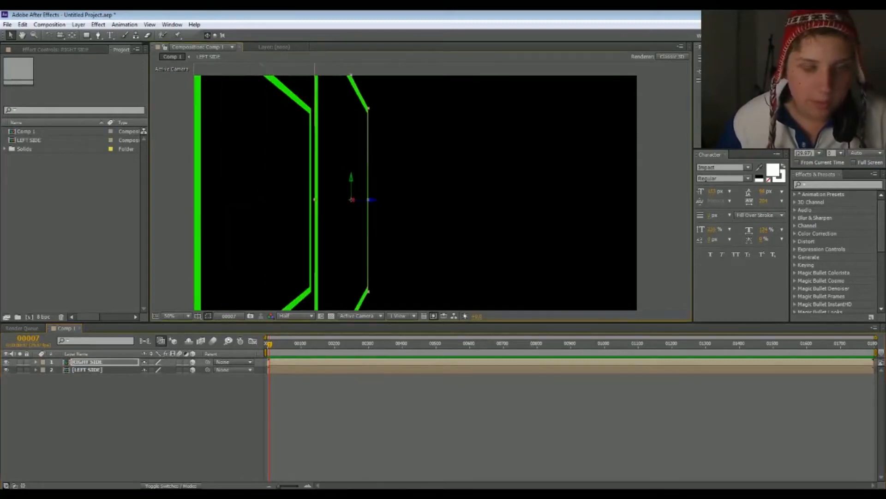
key(ctrl+z)
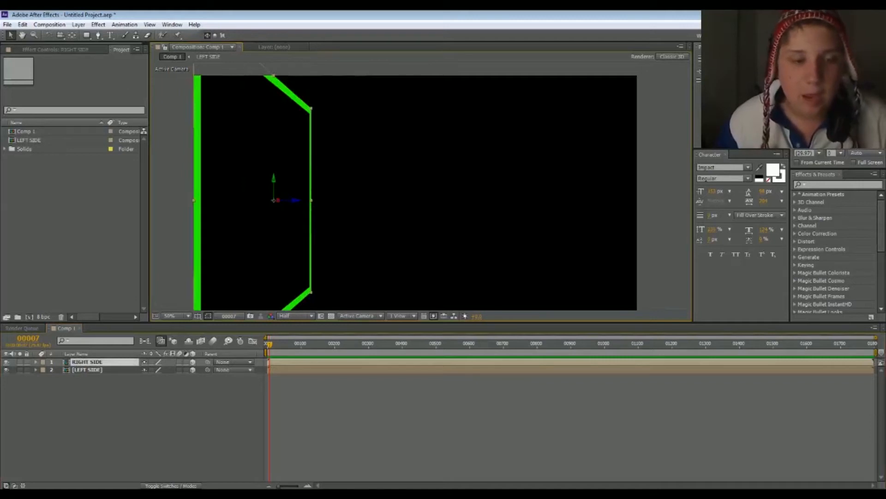
drag(295, 200, 579, 200)
key(Return)
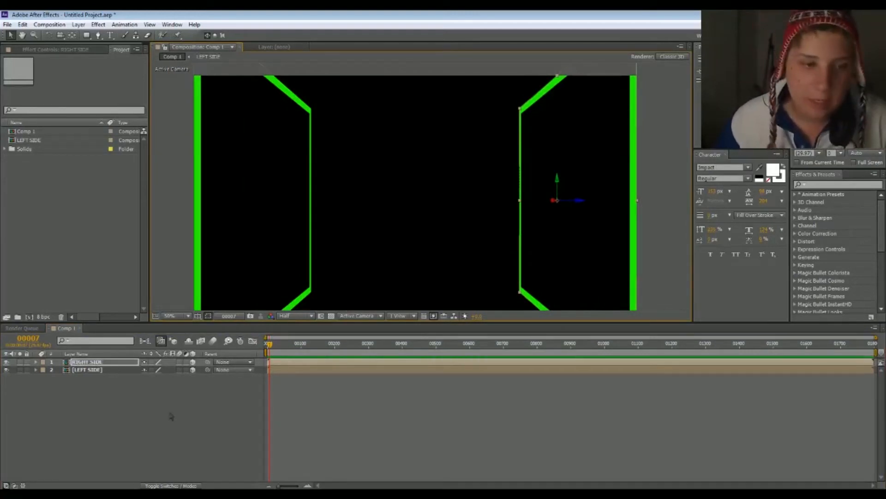
click(183, 447)
- Show the Title/Action Safe overlay over the composition
scroll(310, 225, down, 2)
scroll(310, 225, up, 2)
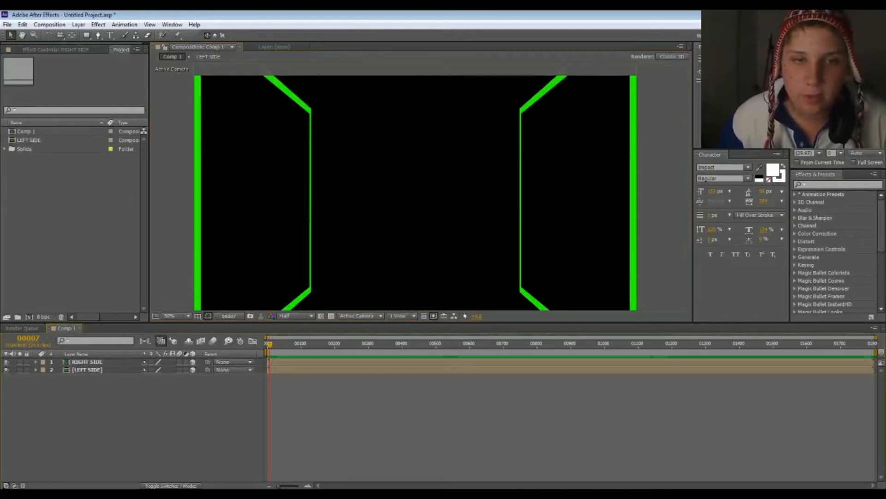
scroll(554, 222, down, 1)
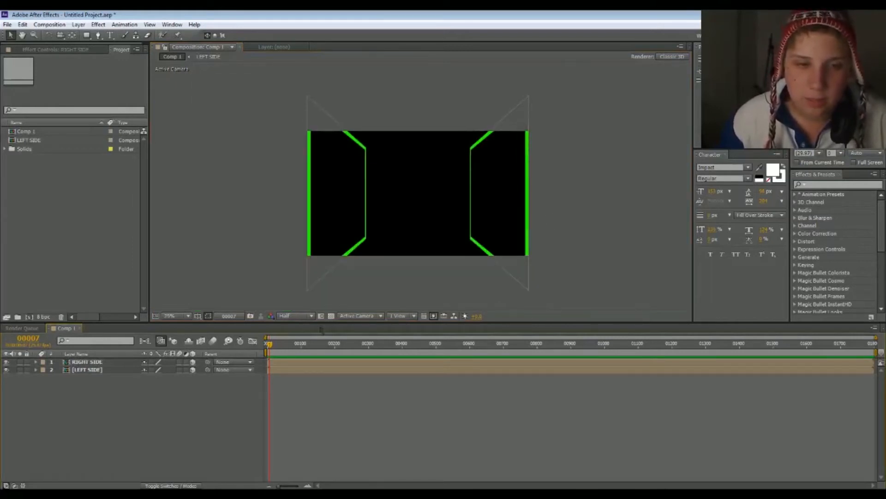
click(198, 316)
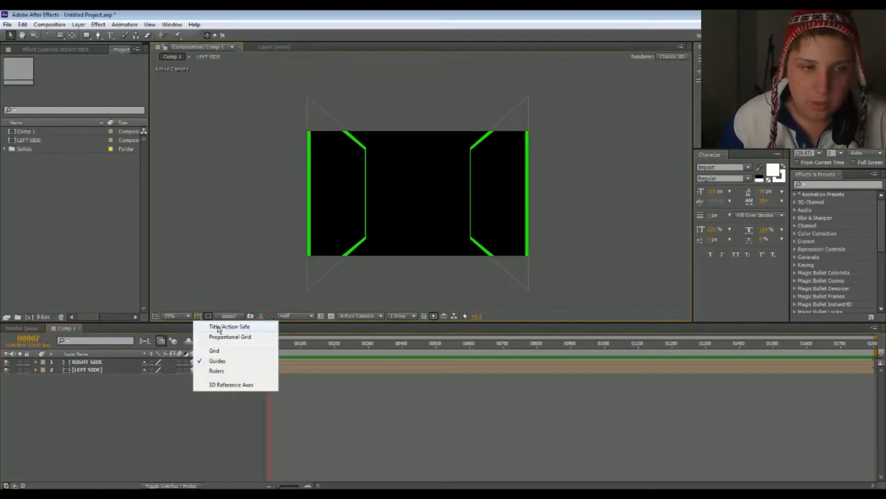
click(219, 328)
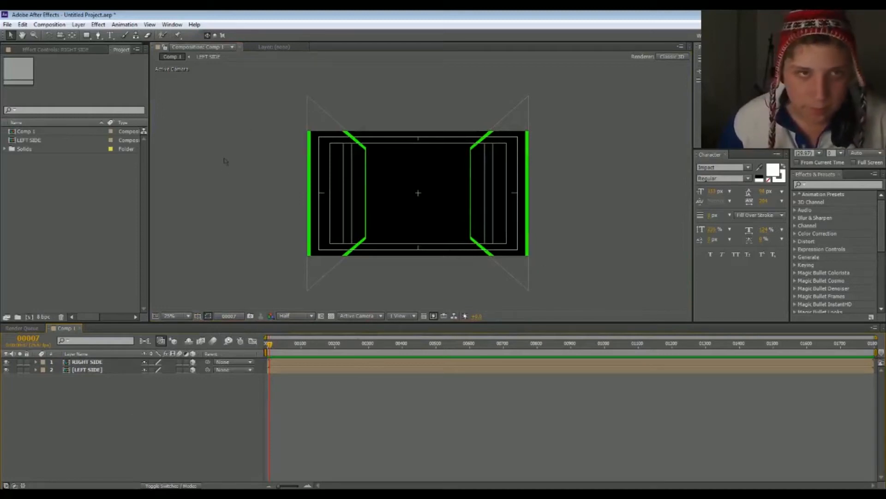
- Show the rulers and place two vertical and two horizontal guides along the far edges and corners of the side panels
key(ctrl+r)
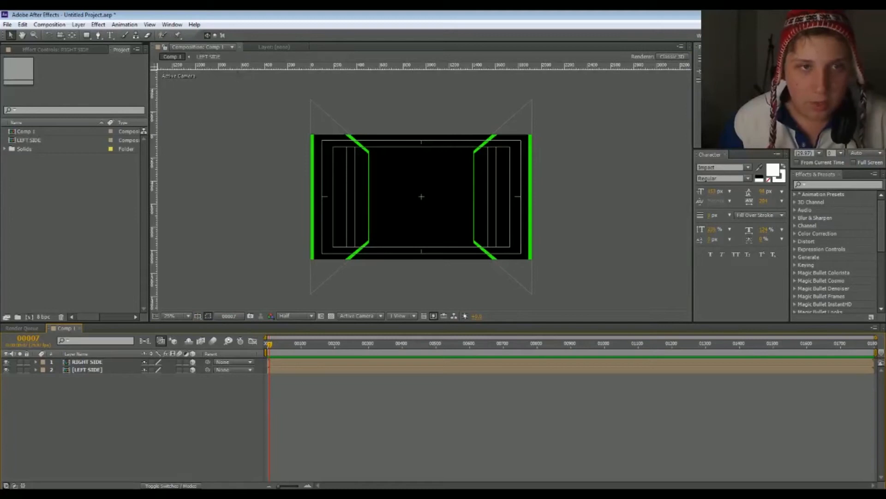
drag(464, 67, 464, 151)
drag(153, 139, 331, 118)
drag(367, 221, 368, 221)
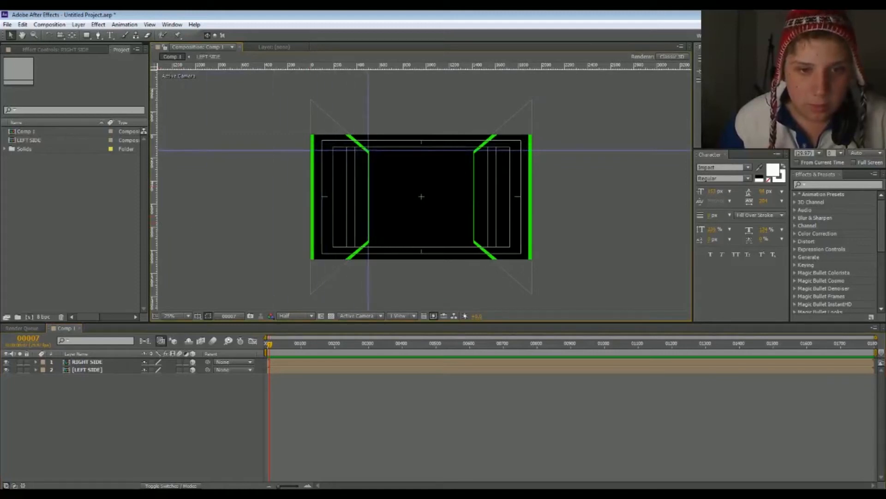
drag(154, 229, 473, 230)
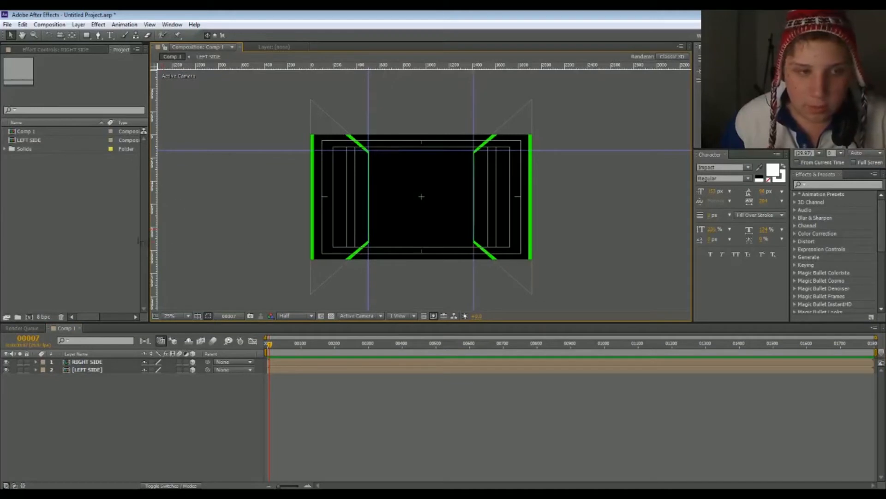
drag(461, 67, 461, 243)
scroll(423, 190, up, 2)
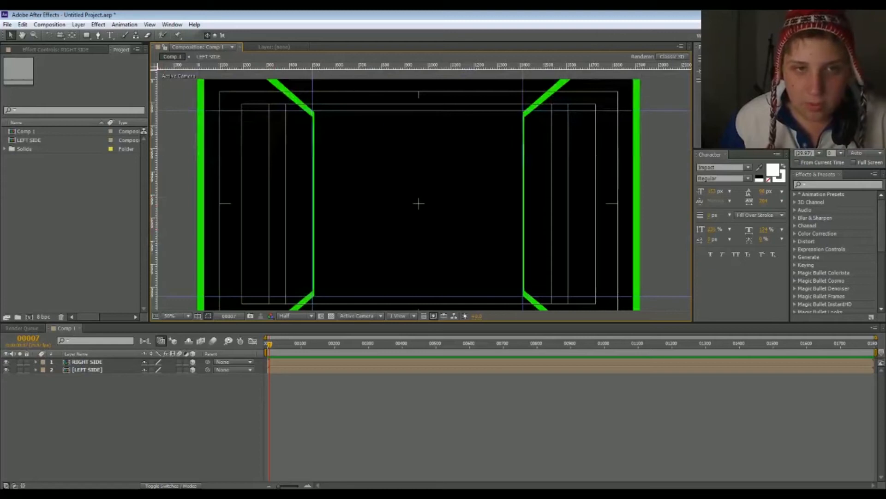
scroll(424, 190, down, 2)
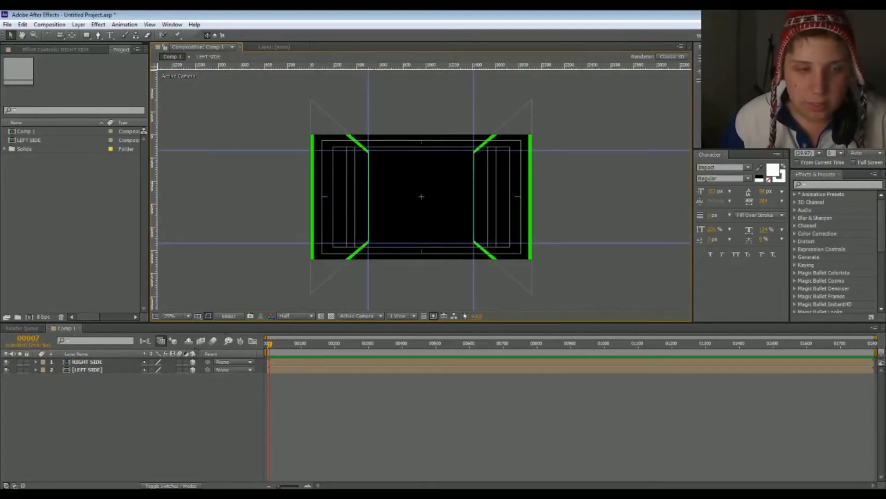
- Hide the rulers and remove all four guides from the composition view
key(ctrl+r)
scroll(577, 103, up, 2)
scroll(577, 104, down, 2)
drag(554, 147, 545, 41)
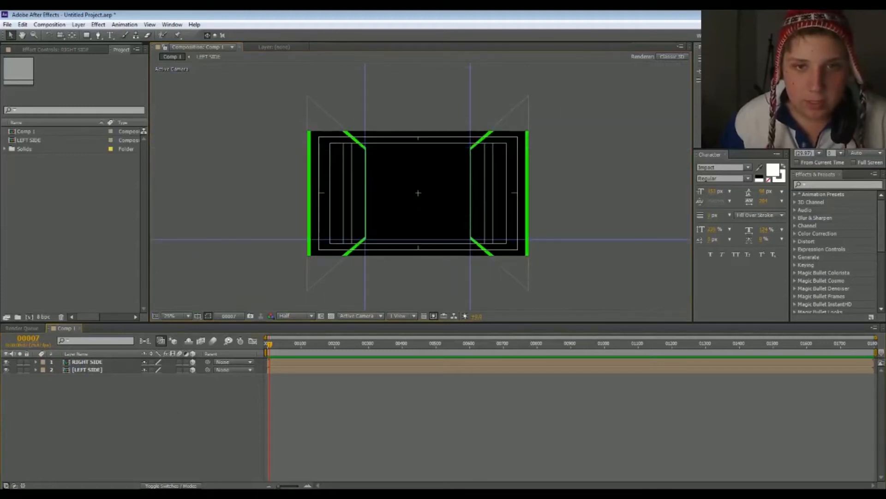
drag(471, 71, 136, 147)
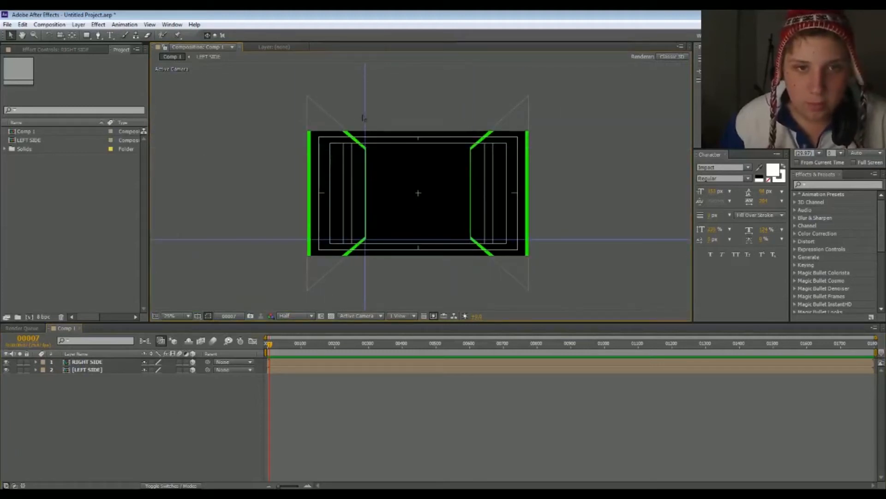
drag(364, 119, 27, 121)
drag(222, 239, 217, 341)
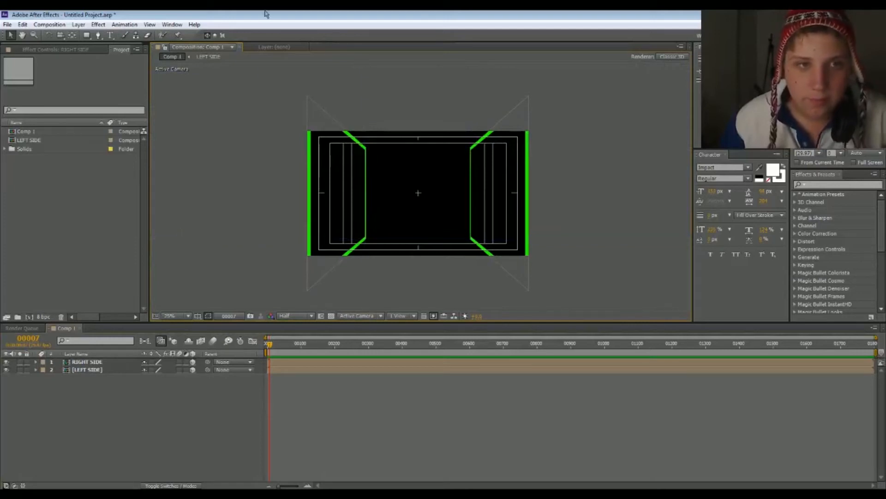
- Move the current time back to frame 00000
click(178, 421)
drag(292, 345, 207, 370)
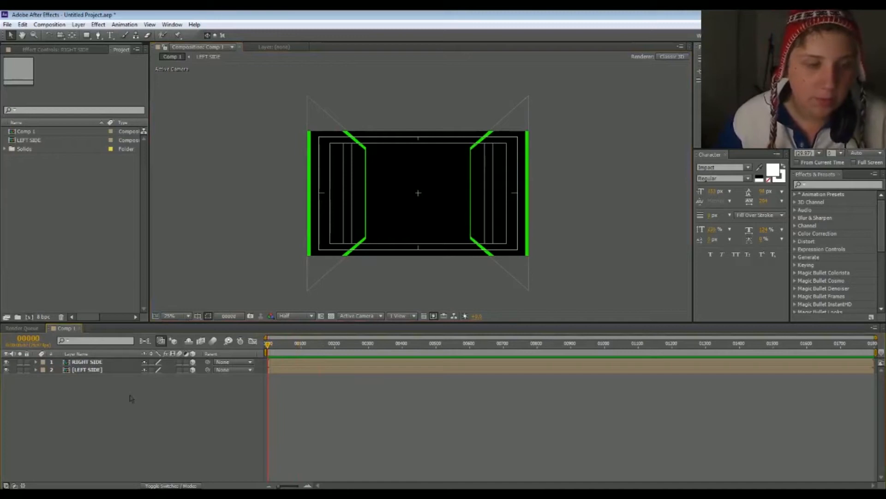
- Duplicate the RIGHT SIDE layer and rename the copy TOP
click(83, 354)
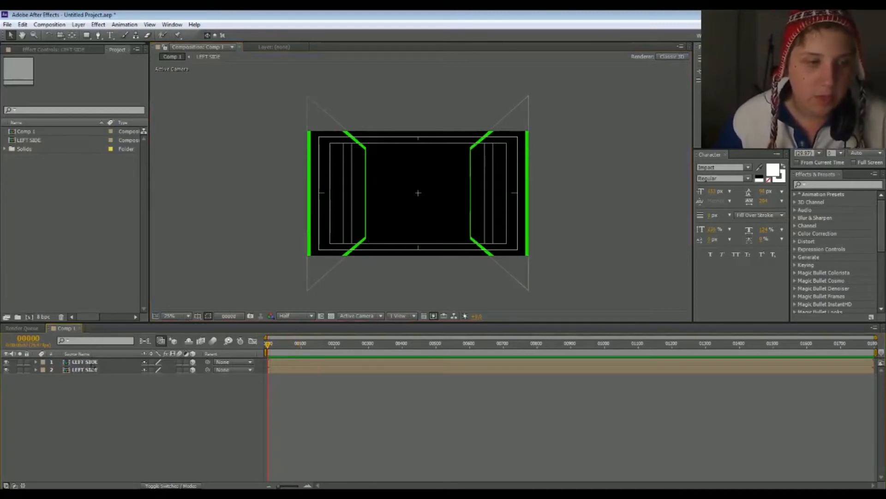
click(91, 362)
key(Return)
text(RIGHT SIDE)
key(Return)
key(ctrl+d)
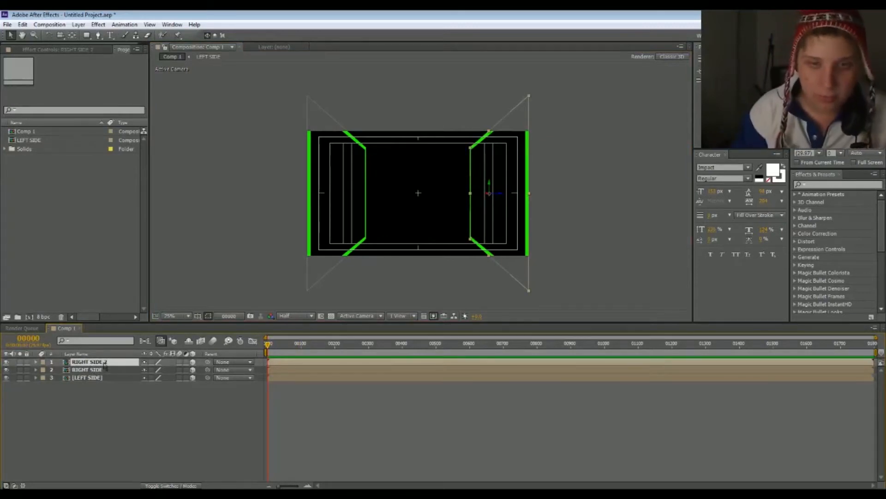
key(Return)
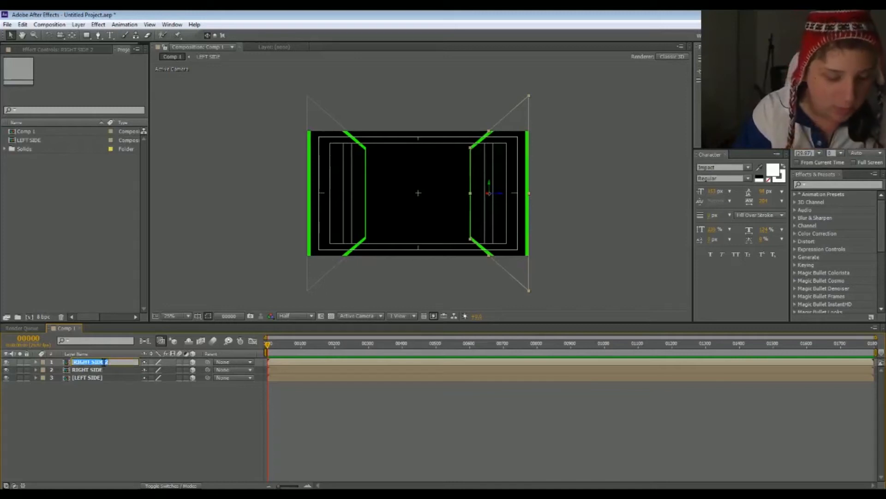
text(TOP)
click(137, 427)
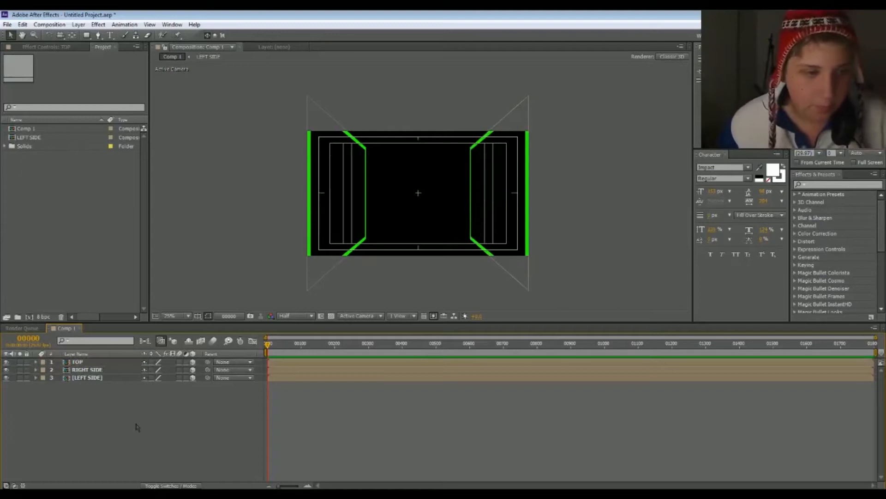
- Move the TOP layer along its Z axis to the centre of the composition, aligned with the title-safe centre cross
click(97, 363)
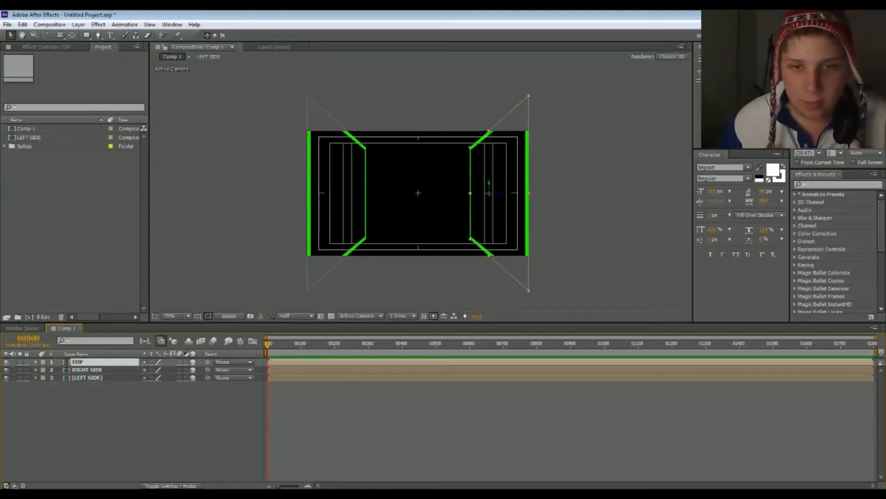
drag(499, 195, 428, 194)
key(ctrl+z)
scroll(428, 194, up, 6)
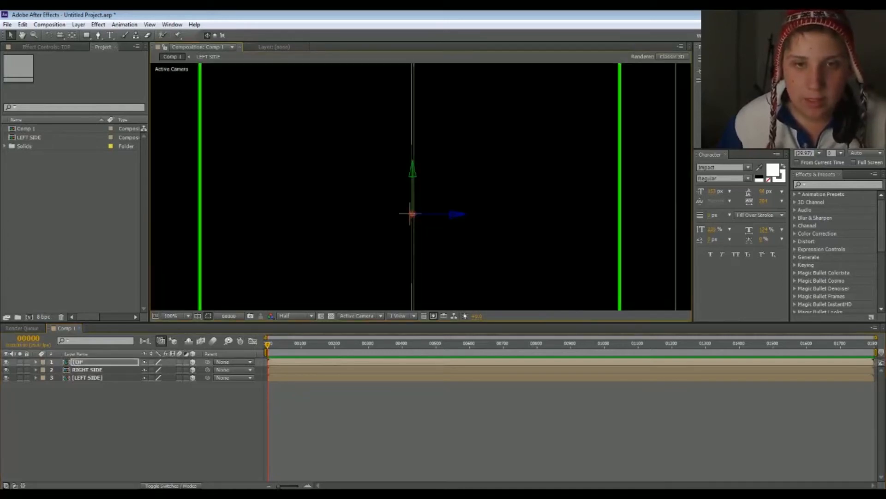
key(space)
drag(426, 240, 425, 99)
drag(426, 266, 394, 195)
scroll(421, 187, down, 5)
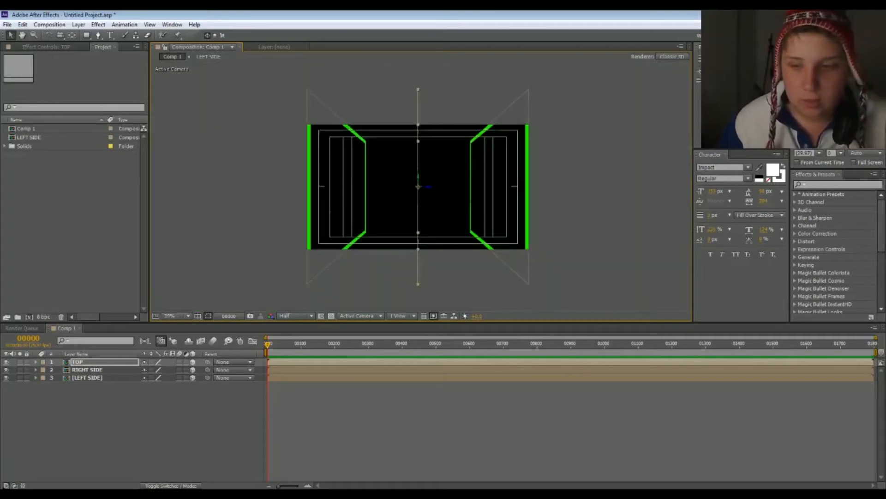
- Rotate the TOP layer 90 degrees about its X axis so that it lies horizontally
scroll(419, 187, up, 2)
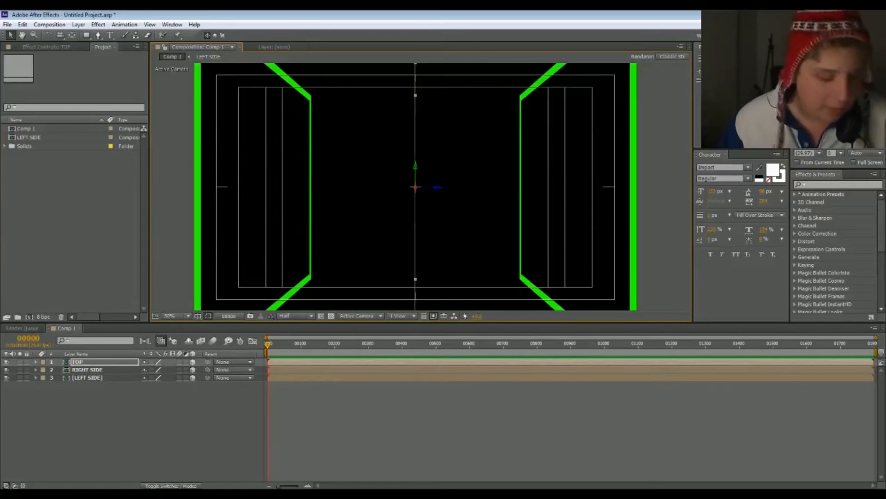
key(w)
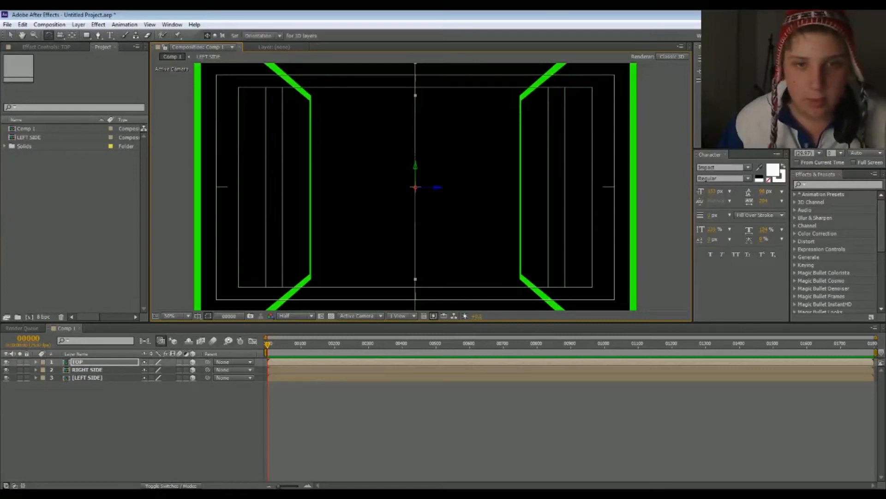
drag(416, 186, 457, 187)
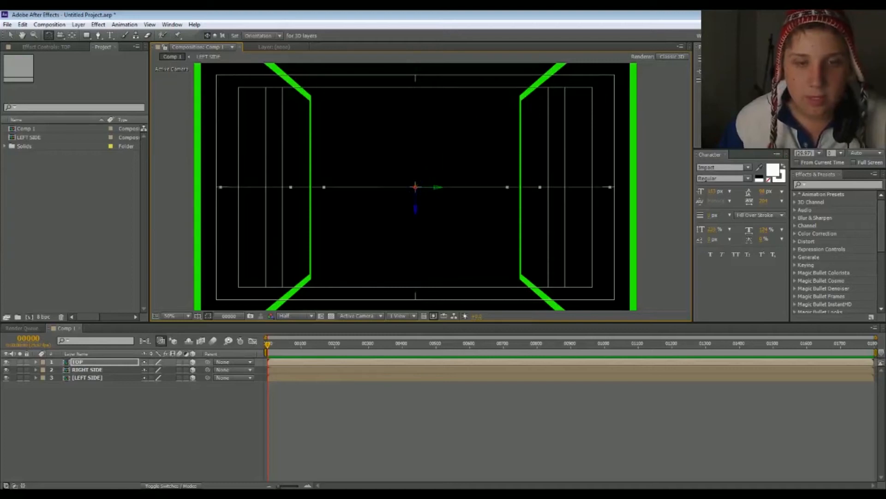
key(v)
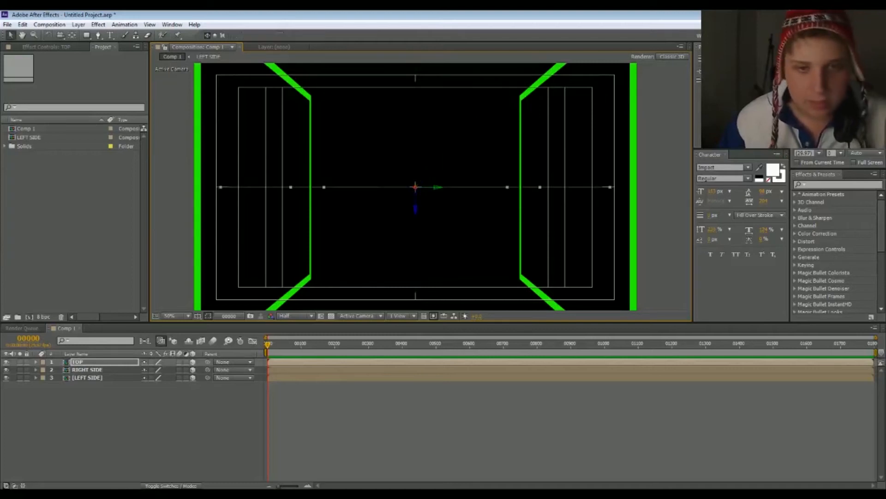
- Move the horizontal TOP layer up to form the room's ceiling, nudge it slightly higher and deselect it
drag(416, 187, 416, 60)
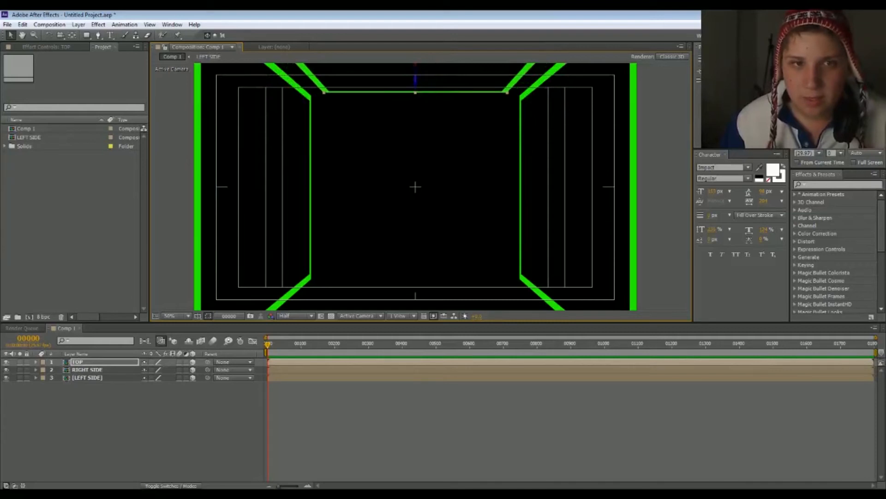
key(Up)
key(Up)
key(Up)
key(Up)
key(Up)
key(Up)
key(Up)
key(Up)
key(Up)
key(Up)
key(Up)
key(Up)
key(comma)
key(comma)
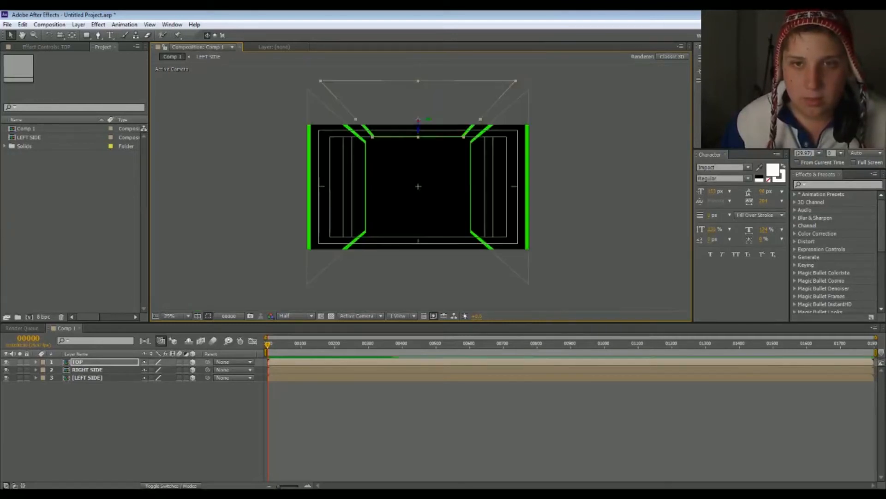
click(214, 432)
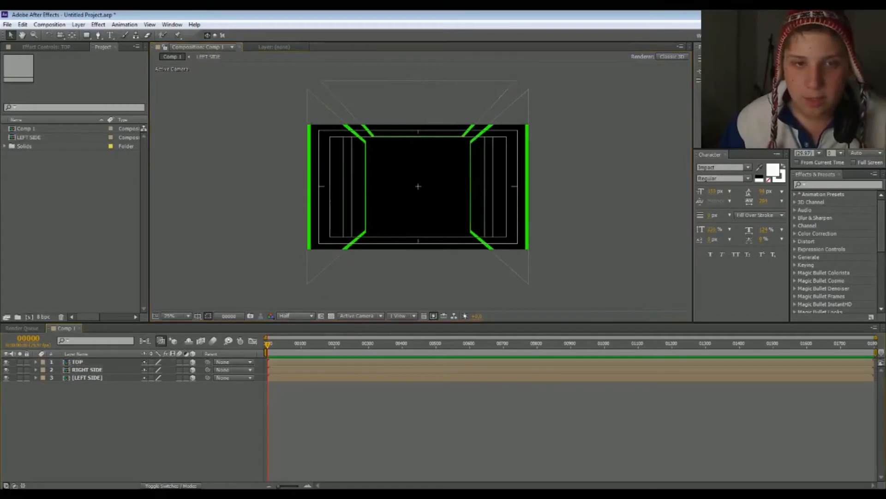
- Duplicate the TOP layer, send the copy to the end of the layer stack and rename it BOTTOM
key(period)
key(period)
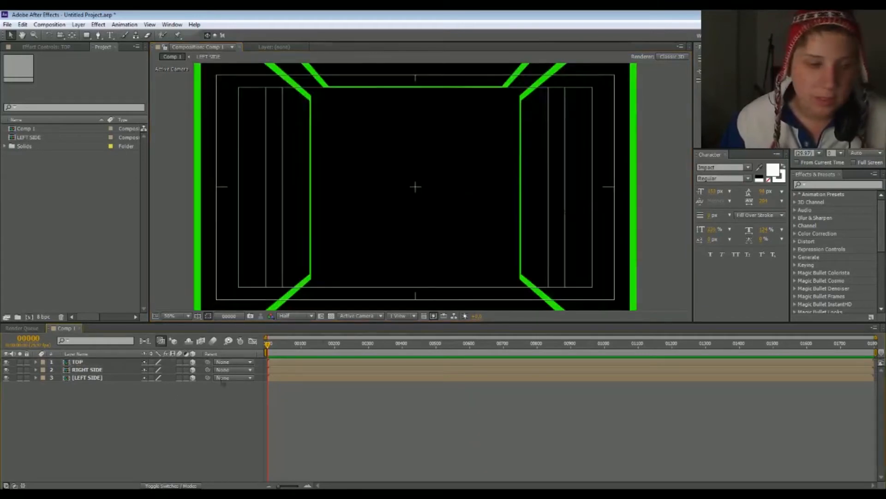
click(85, 362)
key(ctrl+d)
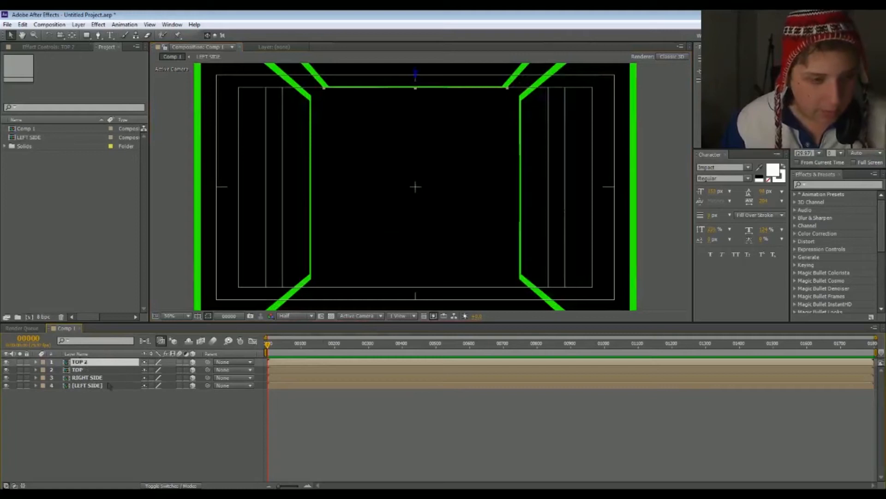
key(ctrl+shift+bracketleft)
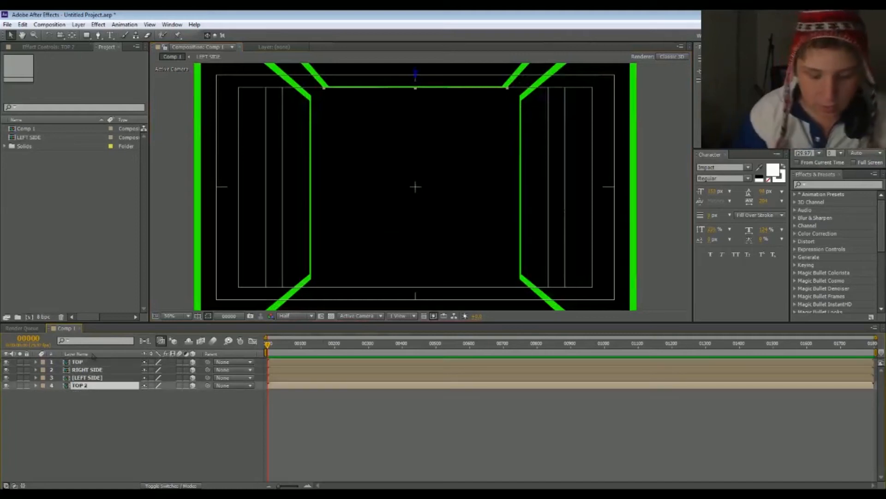
key(Return)
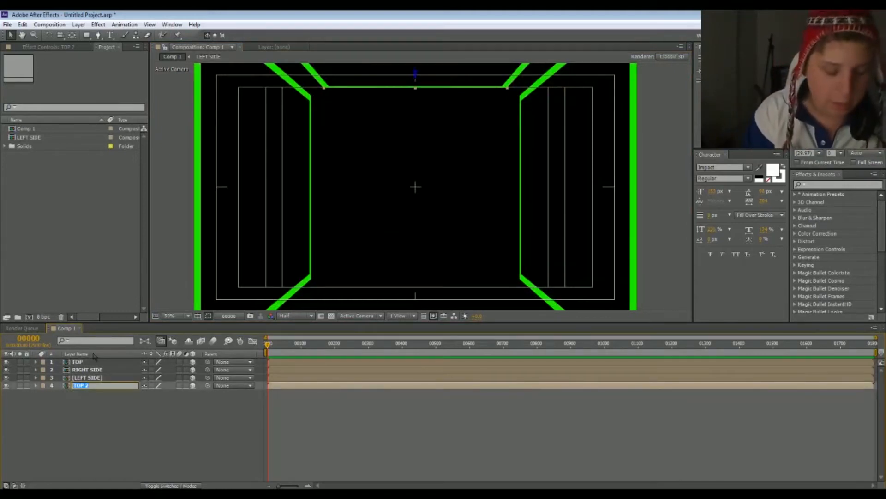
text(BOTTOM)
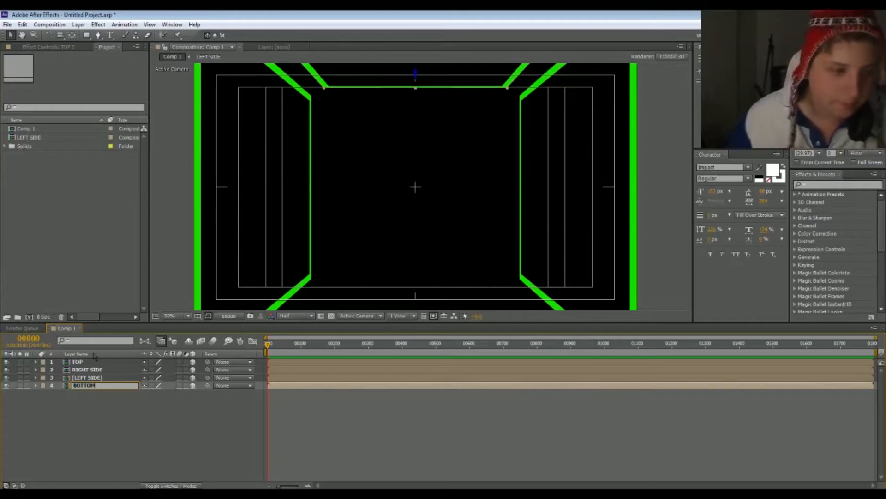
click(99, 424)
click(98, 387)
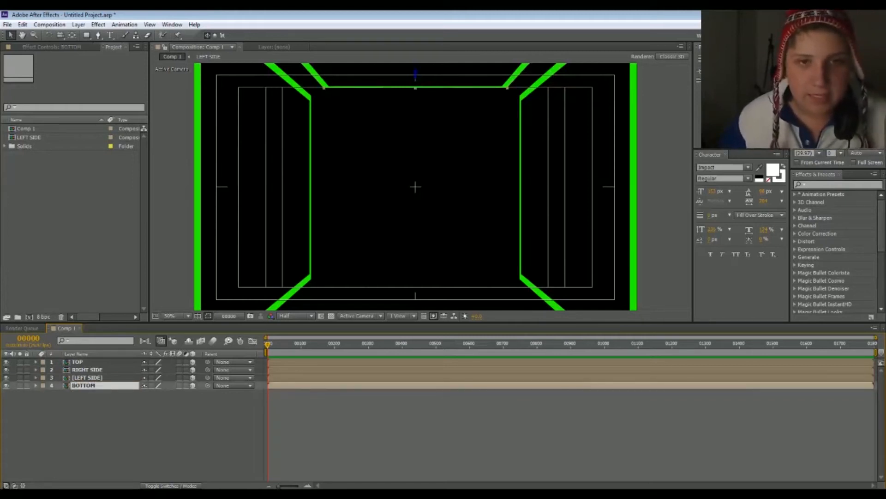
- Move the BOTTOM layer down to form the room's floor, mirroring the ceiling panel's position between the two side walls
key(comma)
drag(419, 132, 423, 59)
scroll(432, 267, up, 3)
key(space)
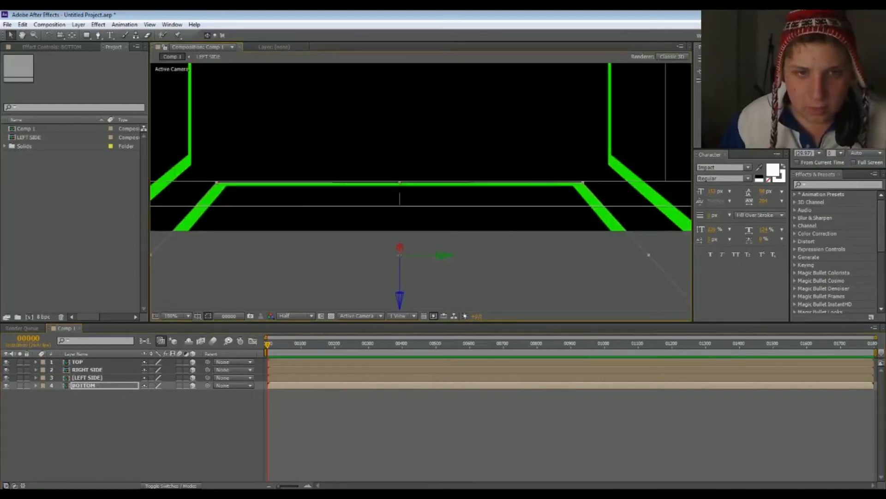
key(comma)
drag(420, 138, 413, 230)
scroll(420, 216, down, 1)
key(period)
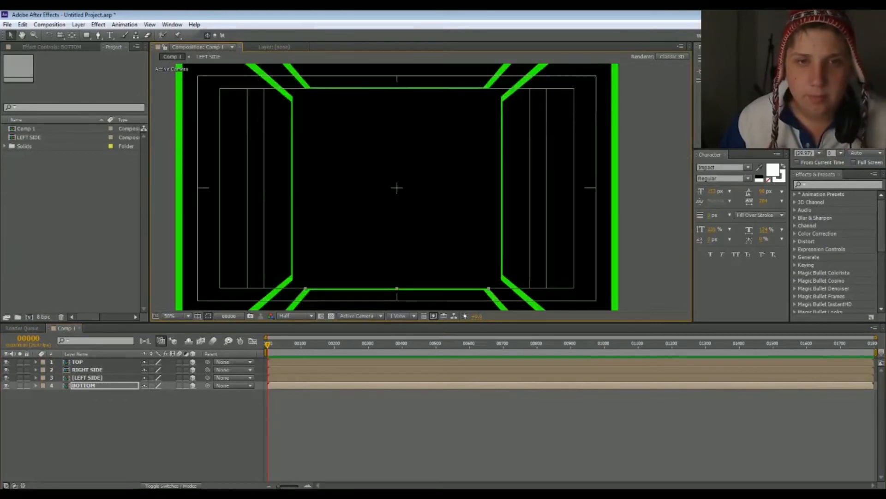
- Deselect all layers and turn off the title/action safe overlay in the composition view
key(comma)
key(F2)
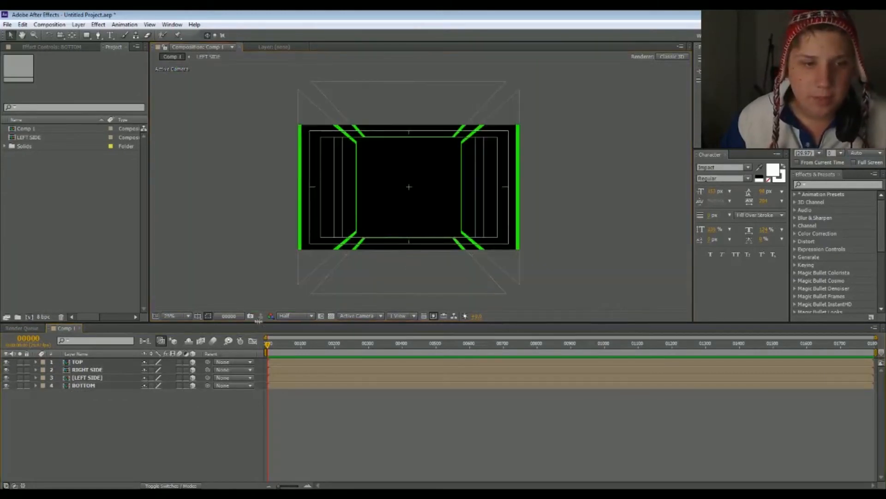
click(208, 315)
click(213, 326)
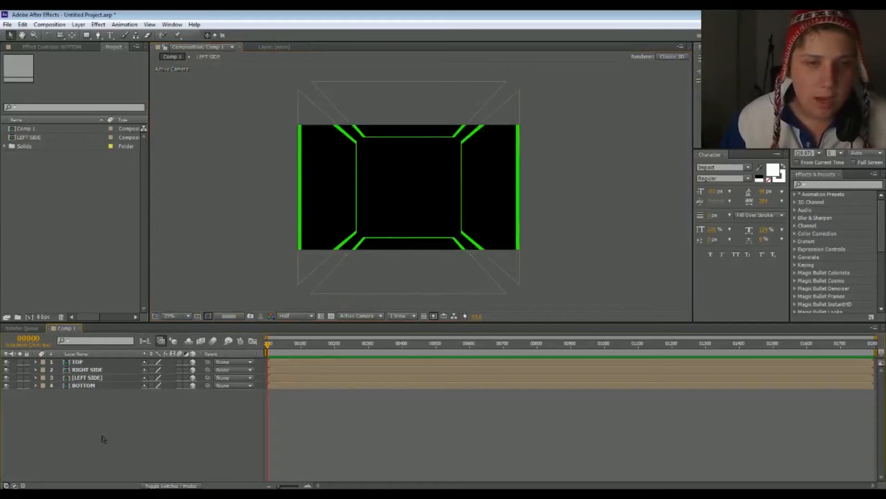
- Stretch the TOP, RIGHT SIDE, LEFT SIDE and BOTTOM layers together in depth to form a longer corridor, and deselect them
drag(103, 433, 89, 359)
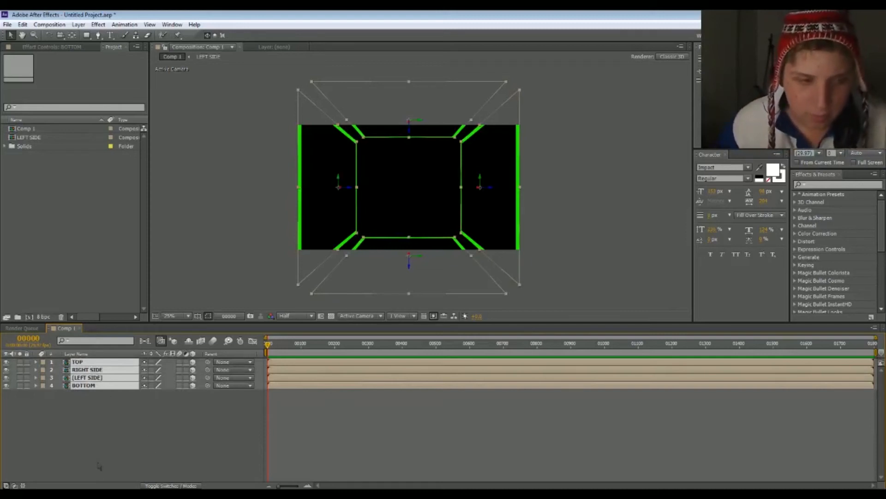
drag(358, 188, 381, 193)
click(156, 410)
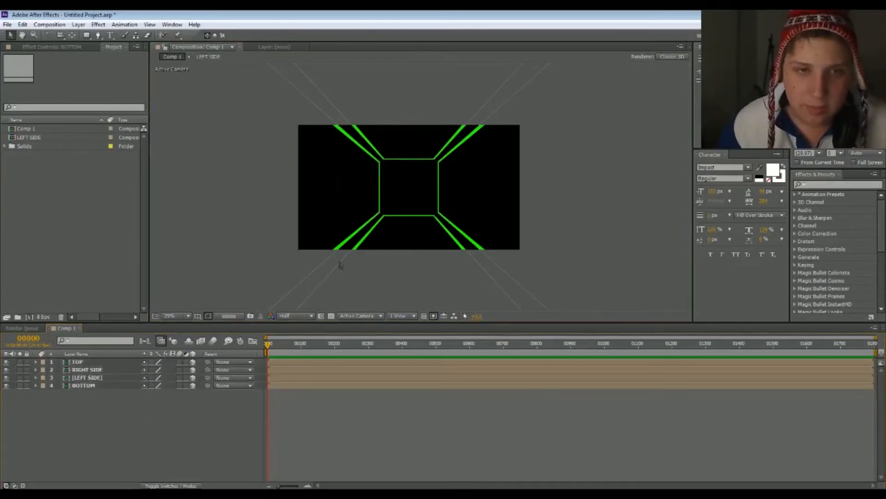
scroll(414, 216, up, 1)
scroll(415, 216, down, 1)
scroll(414, 216, up, 1)
scroll(414, 216, down, 1)
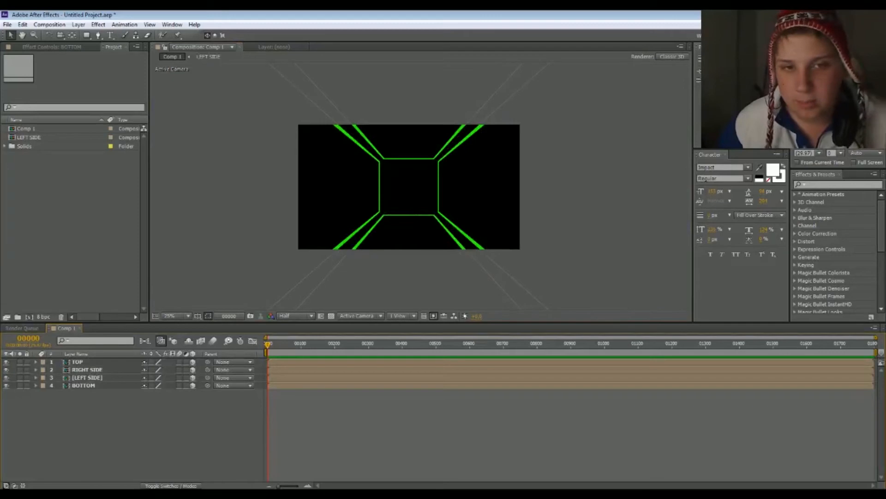
scroll(415, 216, up, 1)
scroll(415, 216, down, 1)
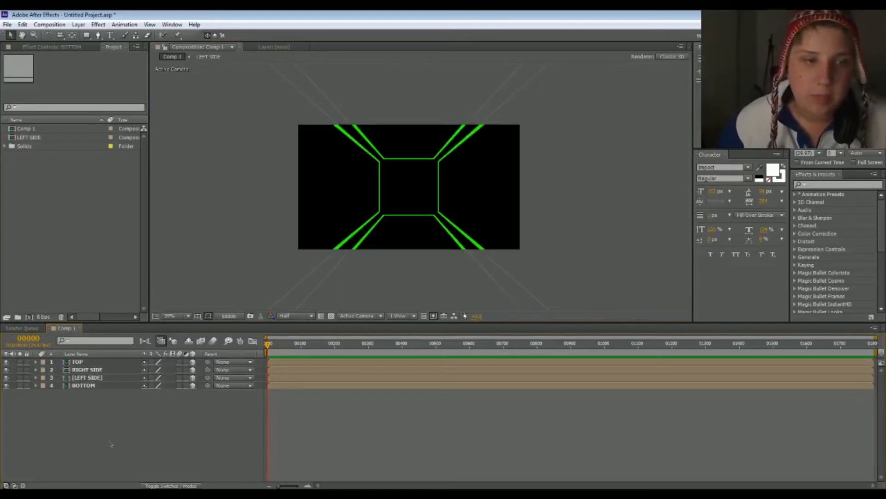
- Add a two-node camera named Camera 1 with the 35mm preset to the composition
right_click(87, 428)
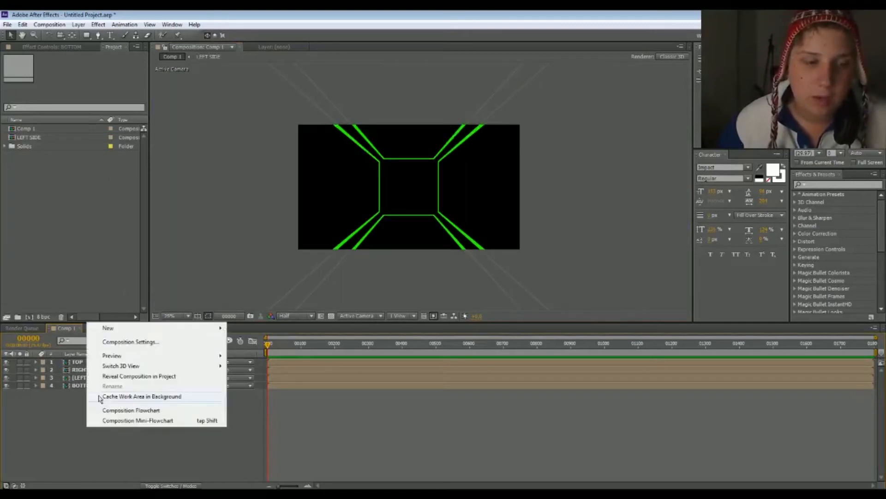
mouse_move(120, 333)
right_click(97, 430)
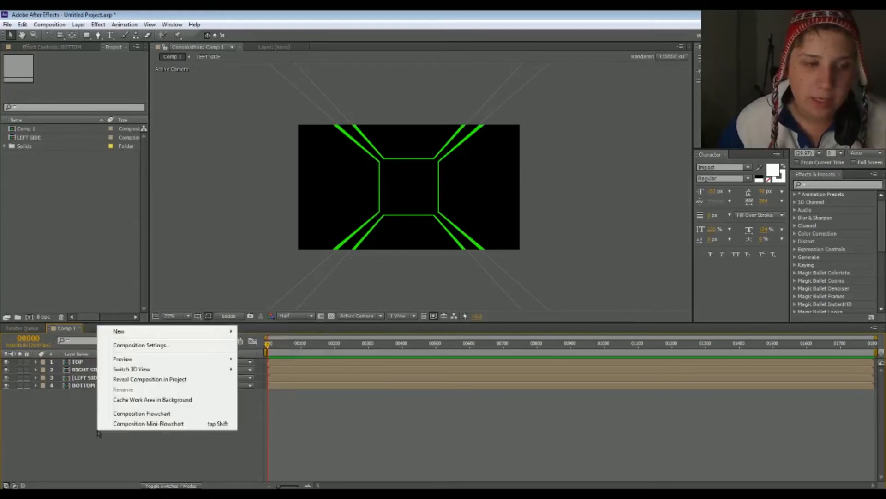
mouse_move(183, 336)
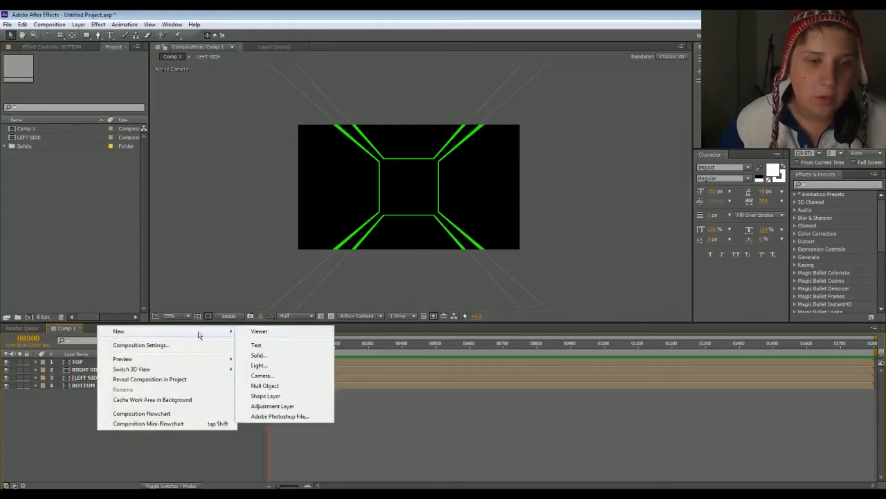
click(288, 375)
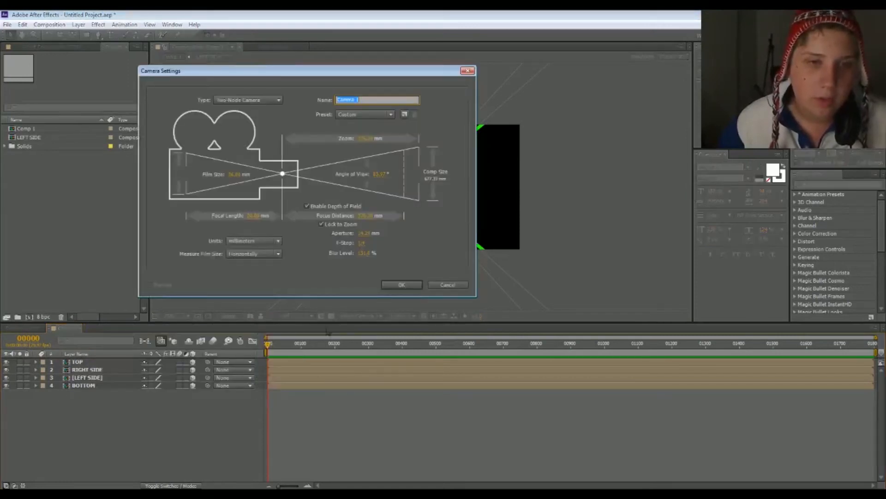
click(367, 115)
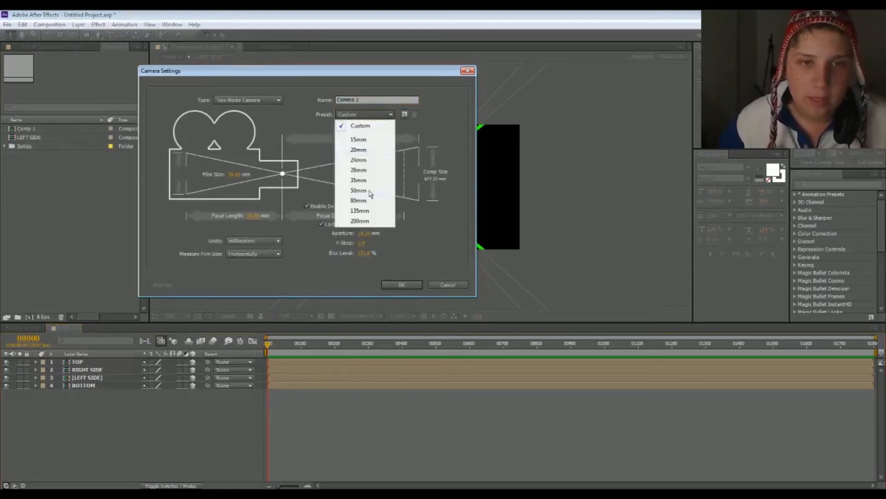
click(359, 150)
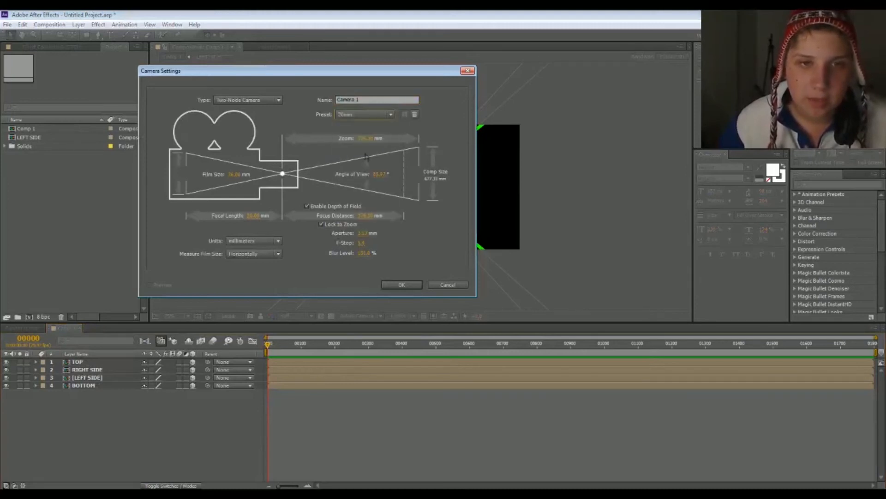
click(364, 114)
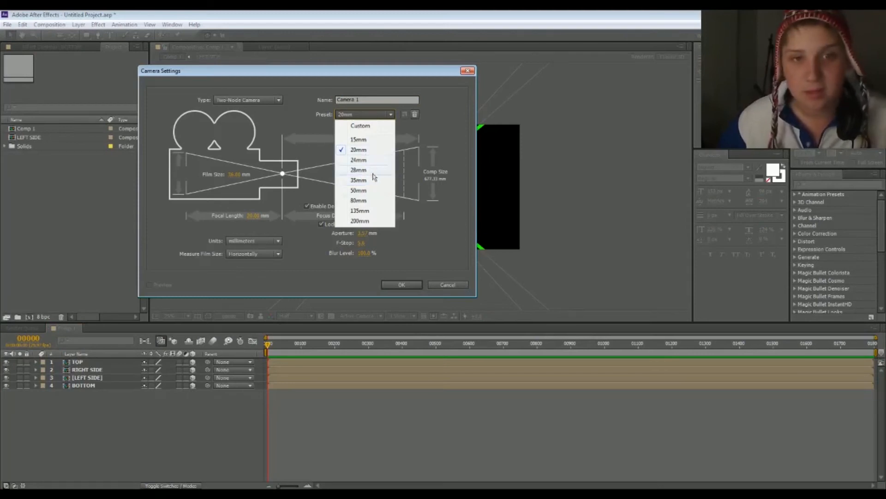
click(359, 180)
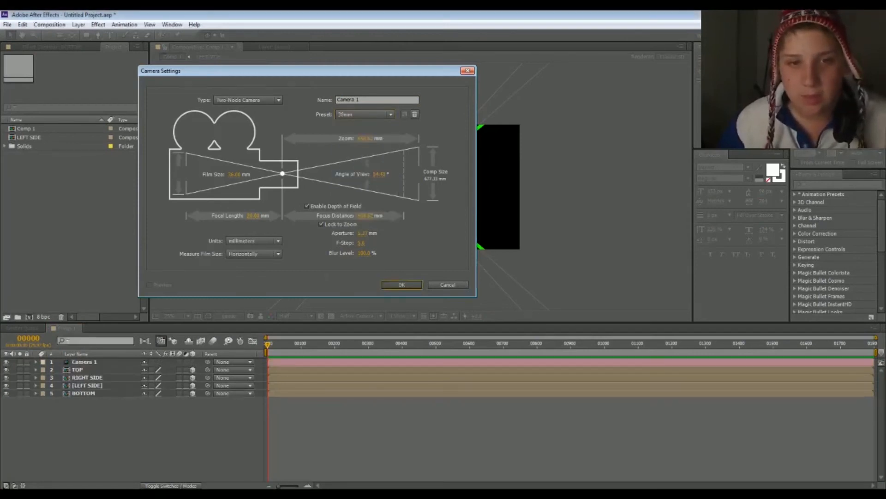
key(Return)
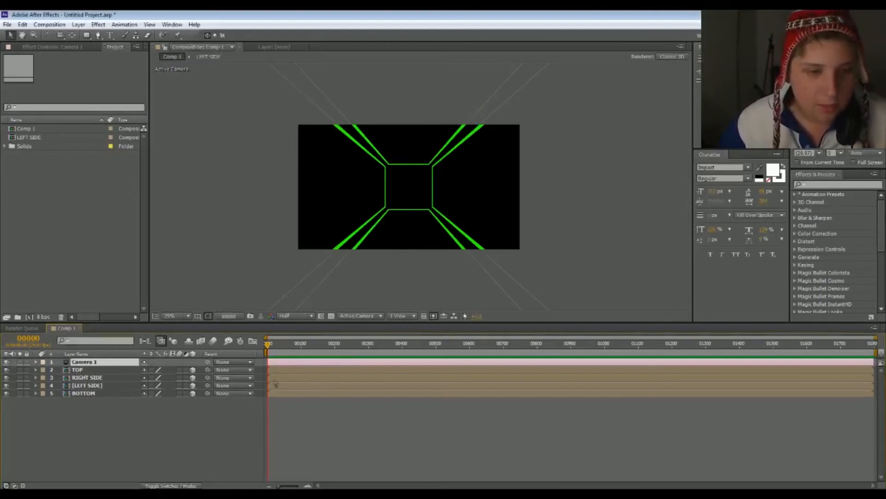
- Reposition Camera 1 with the camera tools so that it looks down the corridor from inside, and return to the Selection tool
click(109, 429)
key(c)
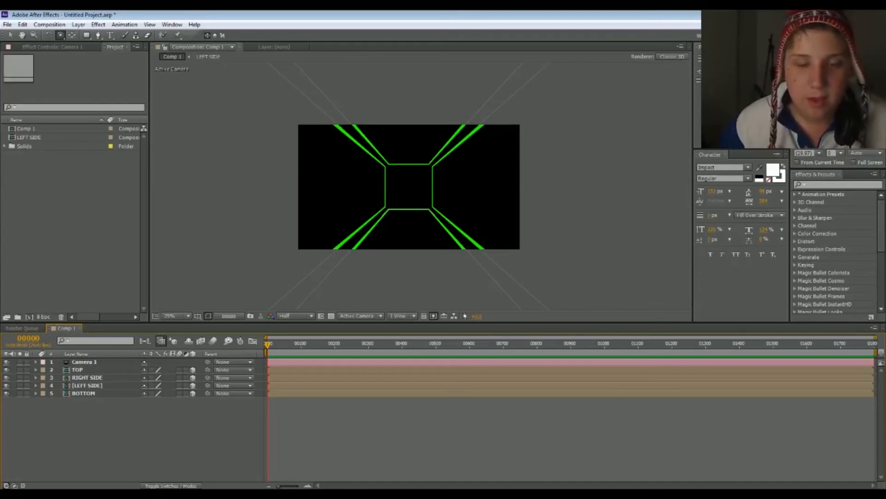
drag(409, 186, 409, 267)
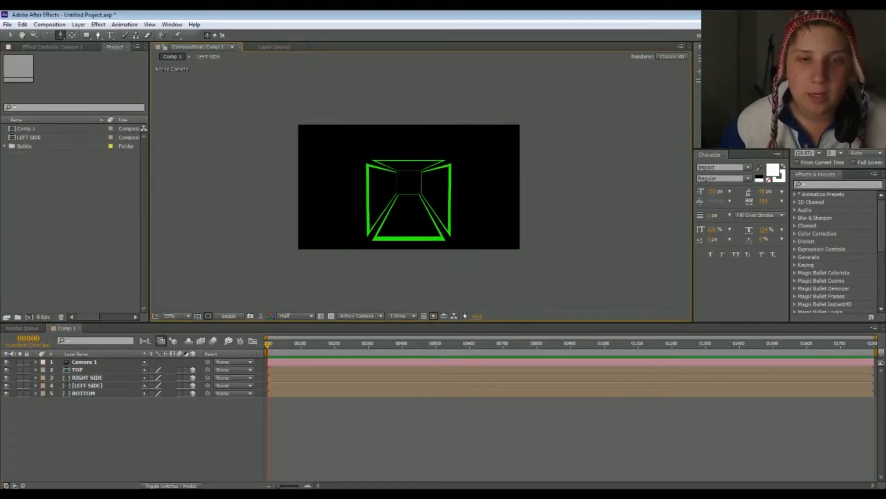
drag(409, 199, 406, 179)
key(c)
key(c)
key(c)
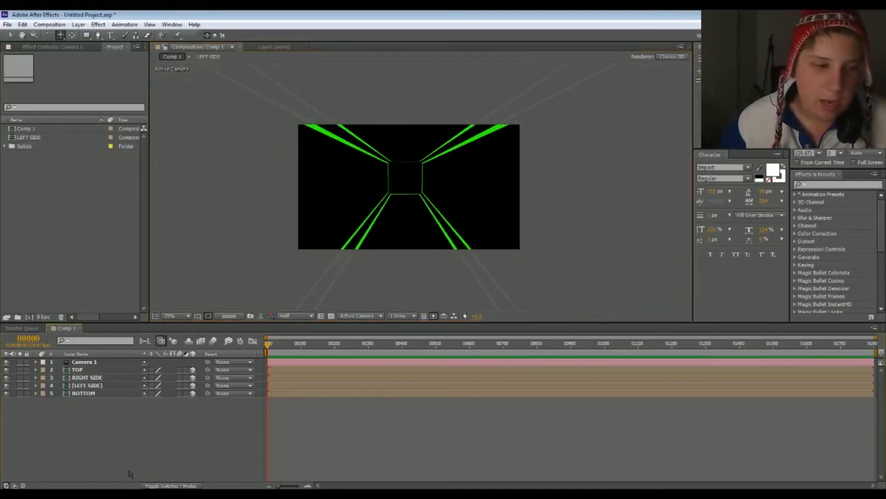
key(v)
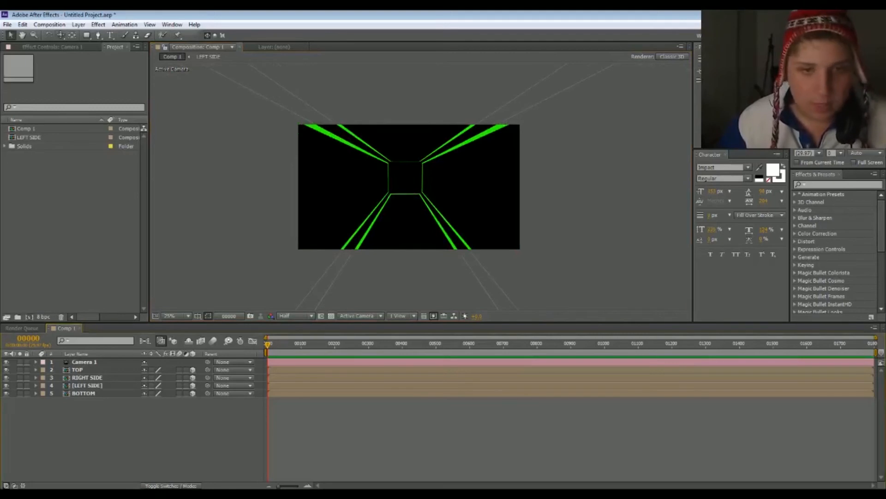
- Add a text layer reading "M" to the composition and place it below Camera 1 in the layer order
right_click(129, 442)
mouse_move(153, 339)
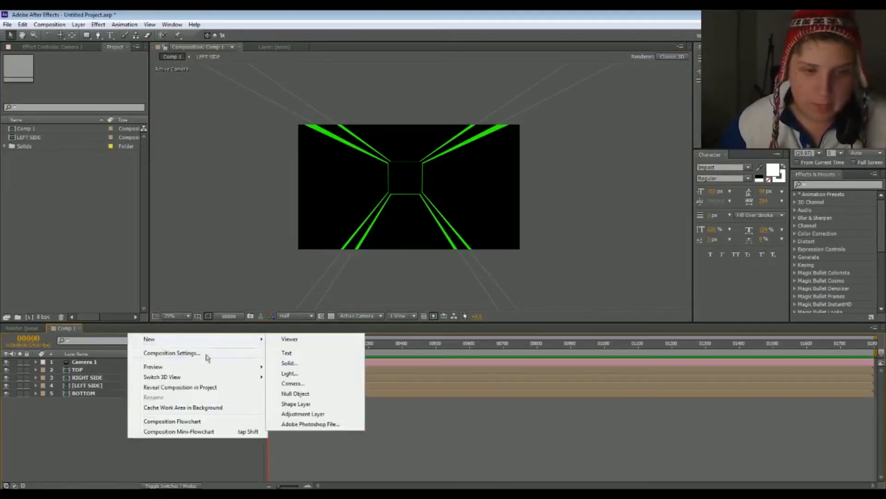
click(302, 357)
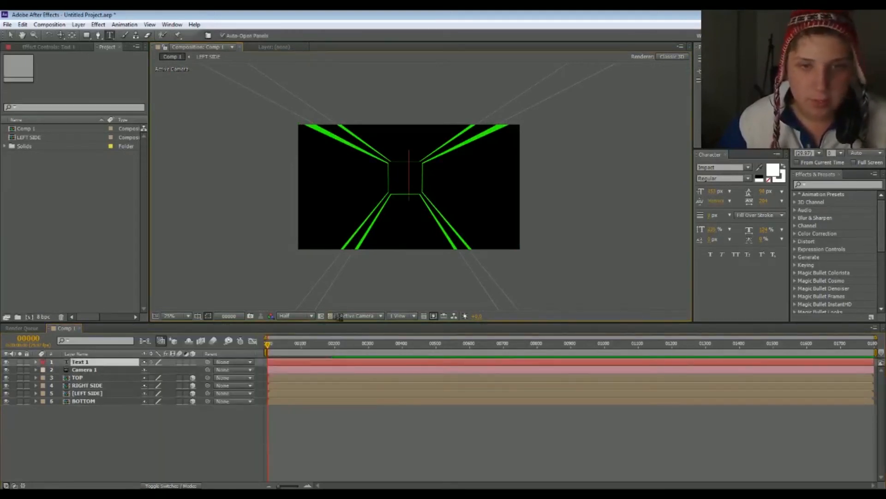
text(M)
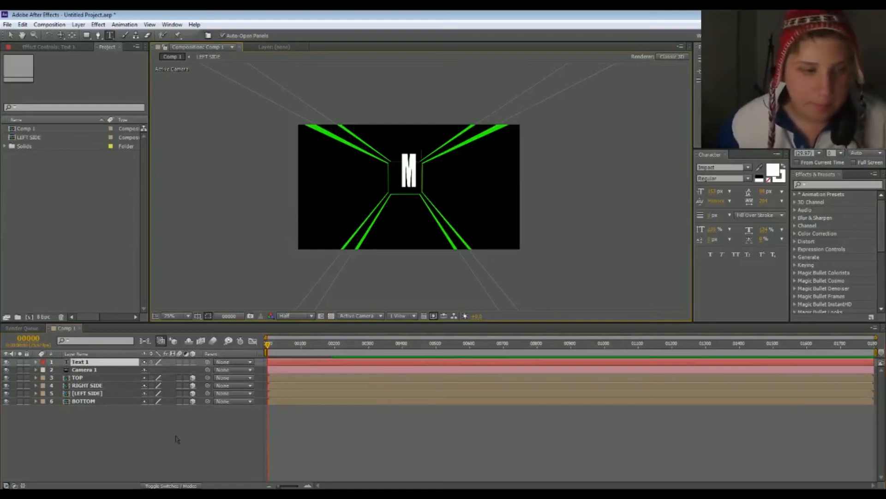
click(176, 439)
drag(80, 363, 82, 376)
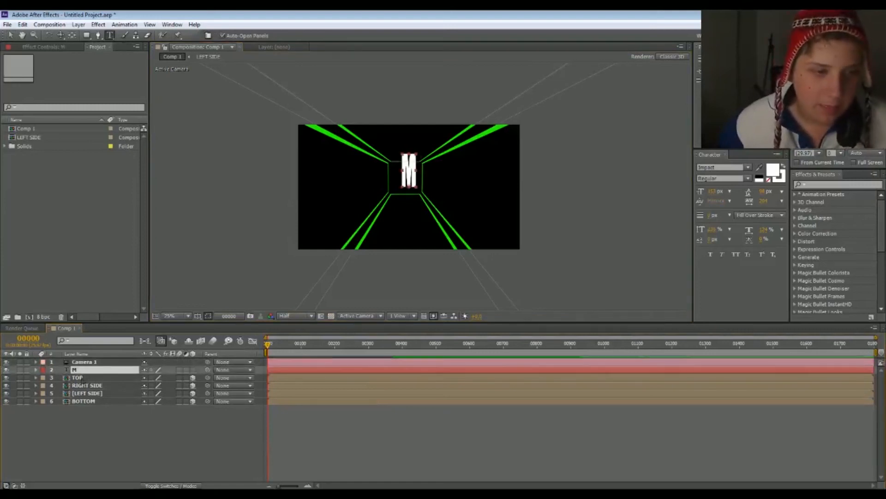
- Reposition the M text over the corridor's far opening with the Selection tool and deselect it
key(v)
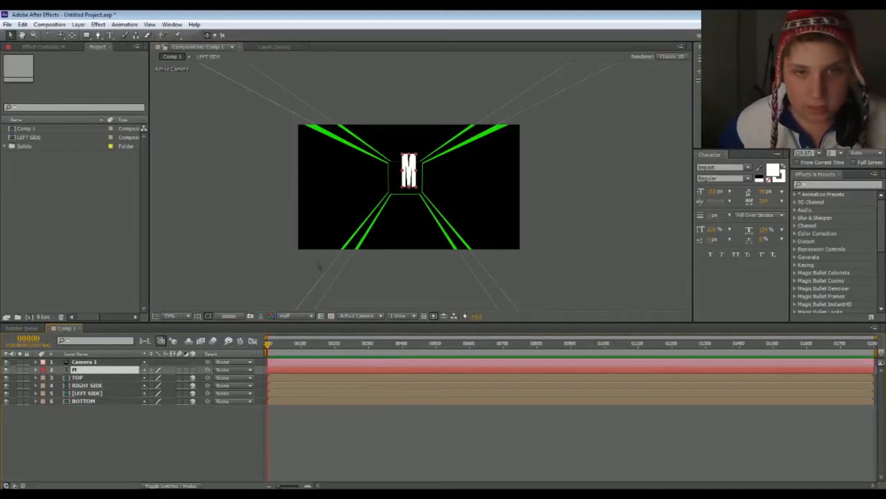
drag(416, 171, 414, 176)
click(133, 446)
key(space)
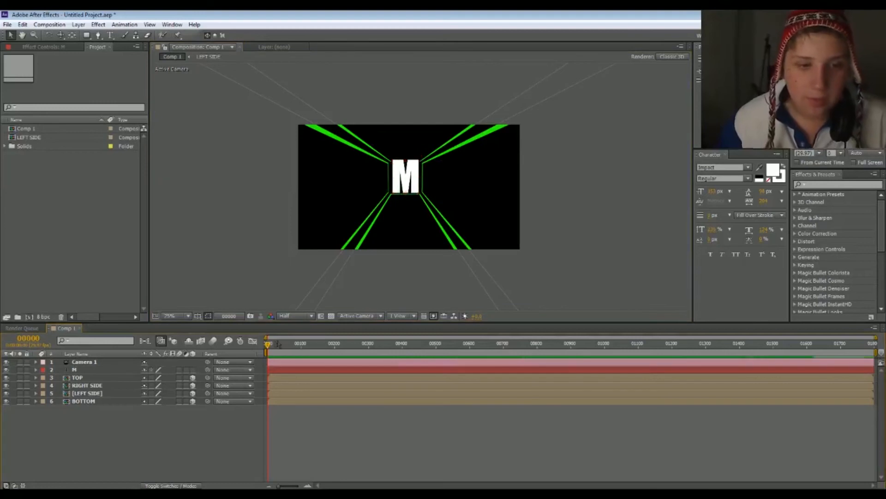
key(space)
- Try orbiting Camera 1 around the corridor while the M text is a 2D layer, and undo the camera move
key(y)
click(406, 184)
key(c)
drag(406, 184, 328, 189)
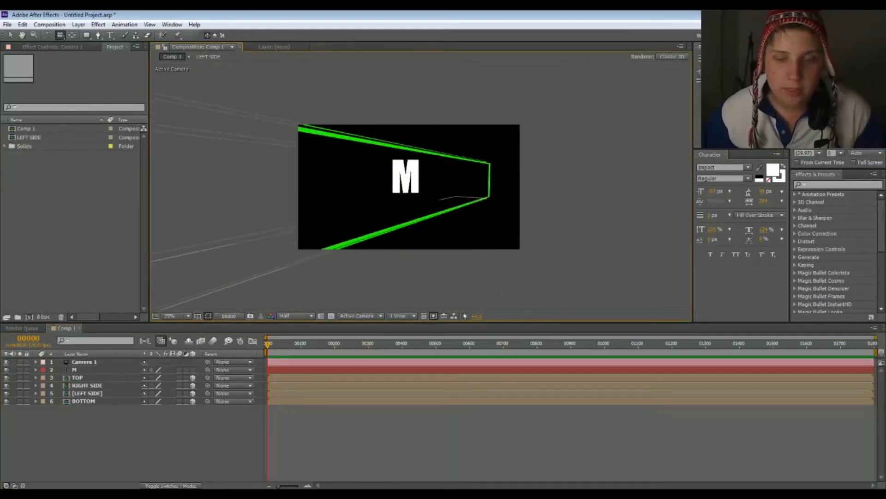
key(ctrl+z)
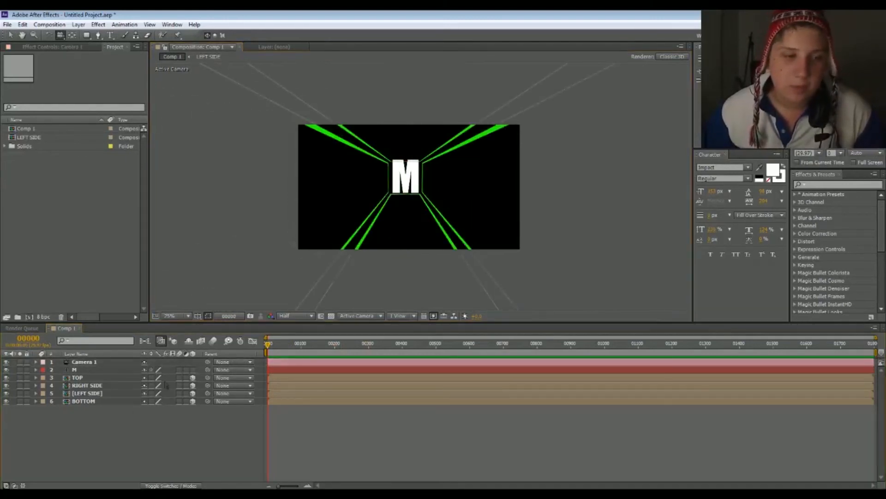
- Turn the M text into a 3D layer, readjust Camera 1 slightly and return to the Selection tool
click(193, 369)
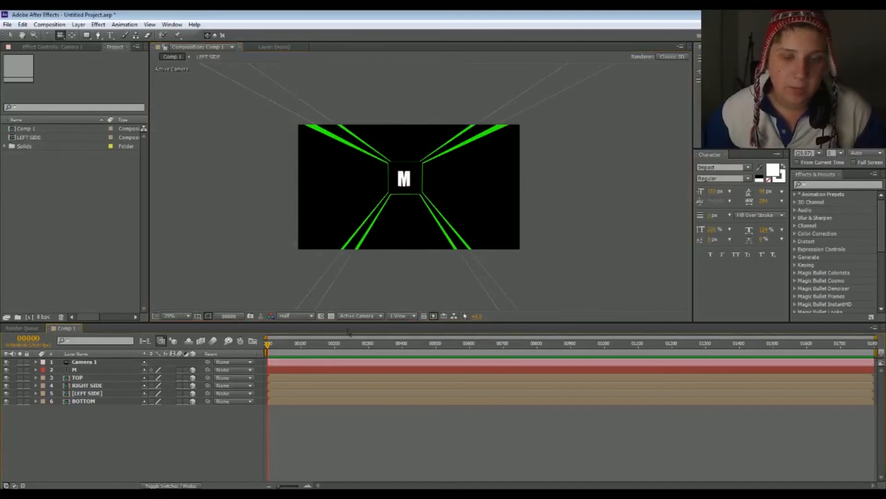
mouse_move(393, 208)
mouse_down()
mouse_move(323, 201)
mouse_move(397, 199)
mouse_move(404, 226)
mouse_move(394, 222)
mouse_move(393, 207)
mouse_move(397, 222)
mouse_up()
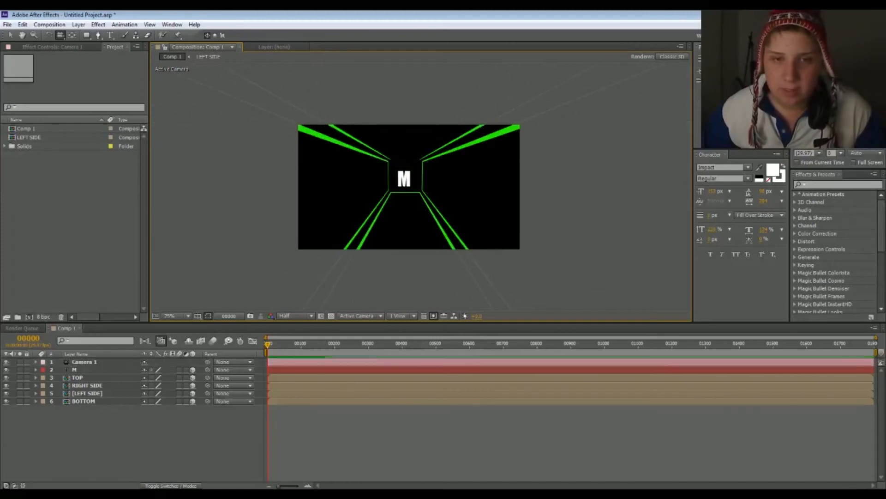
key(v)
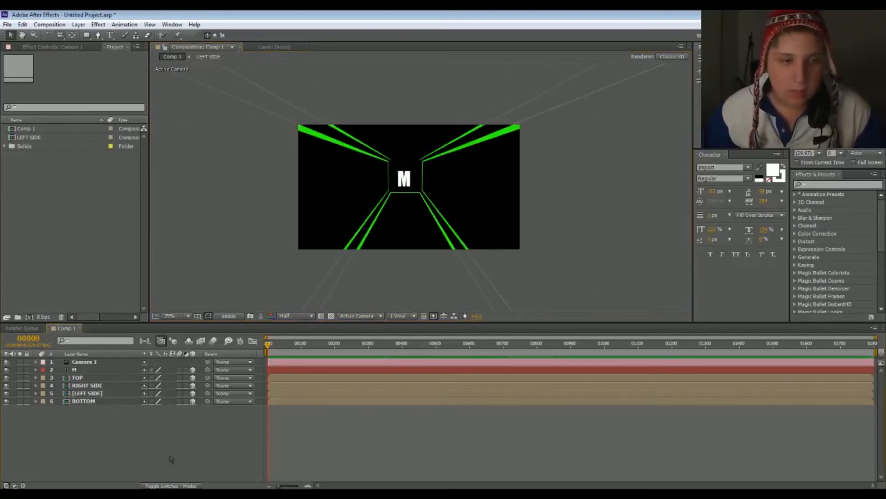
- Adjust the M layer's Position values within the corridor, collapse its properties and deselect it
click(365, 317)
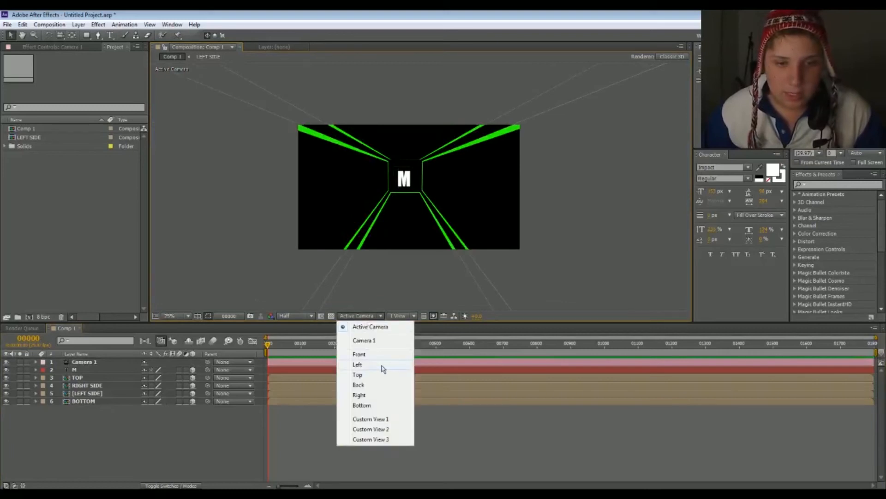
click(161, 450)
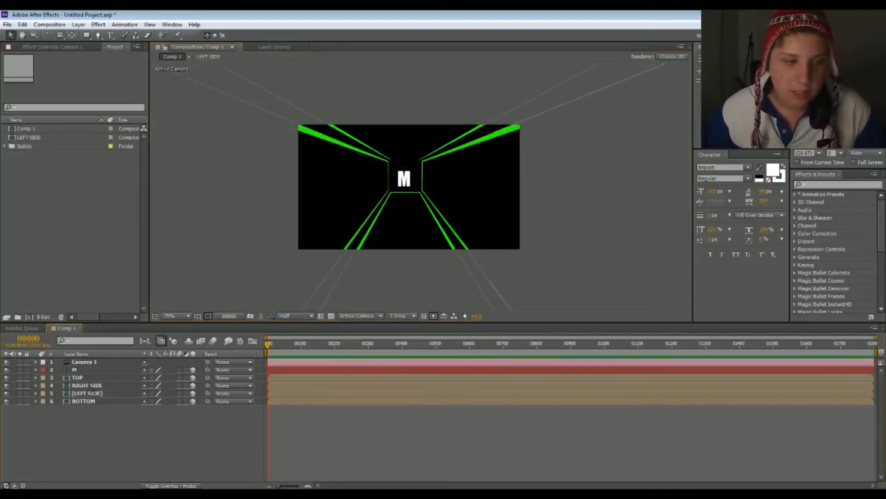
click(405, 179)
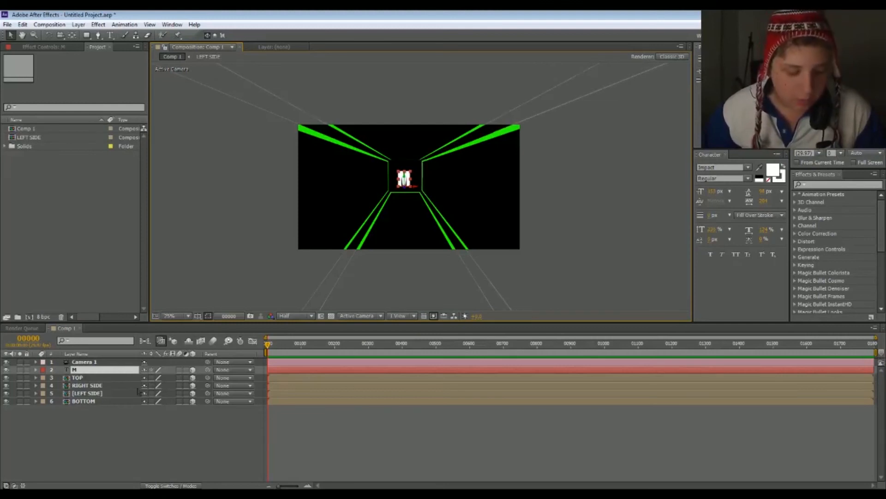
key(p)
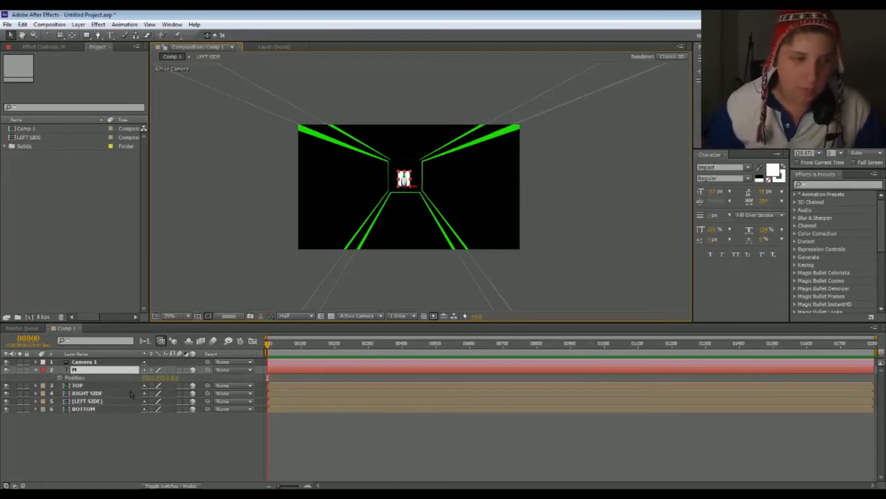
drag(150, 377, 180, 377)
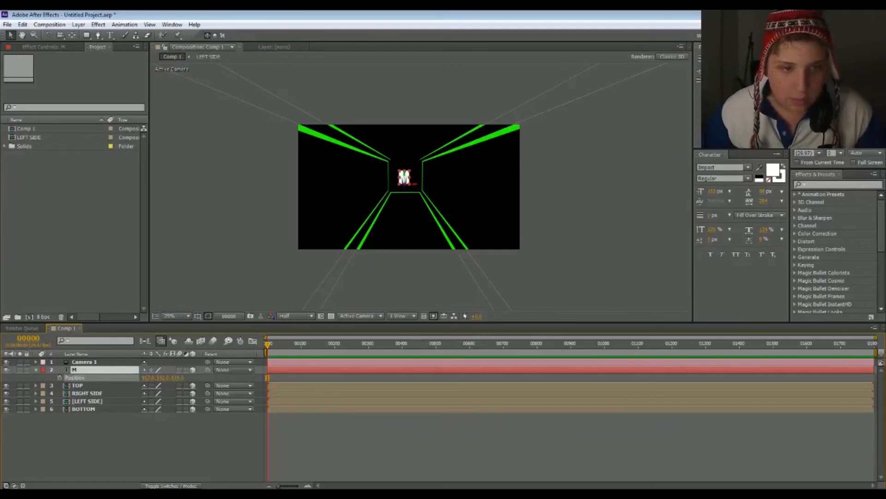
key(Return)
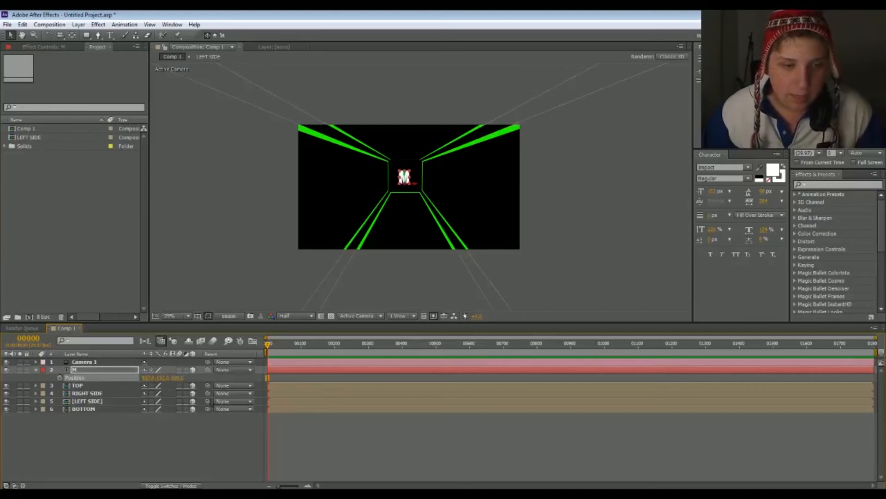
click(152, 470)
click(36, 370)
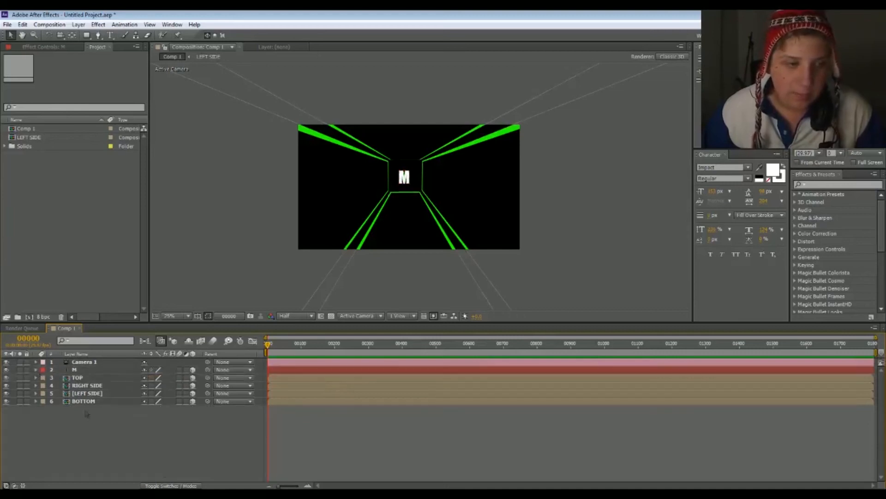
- In the Top view, move the M layer back to the far end of the corridor
click(361, 316)
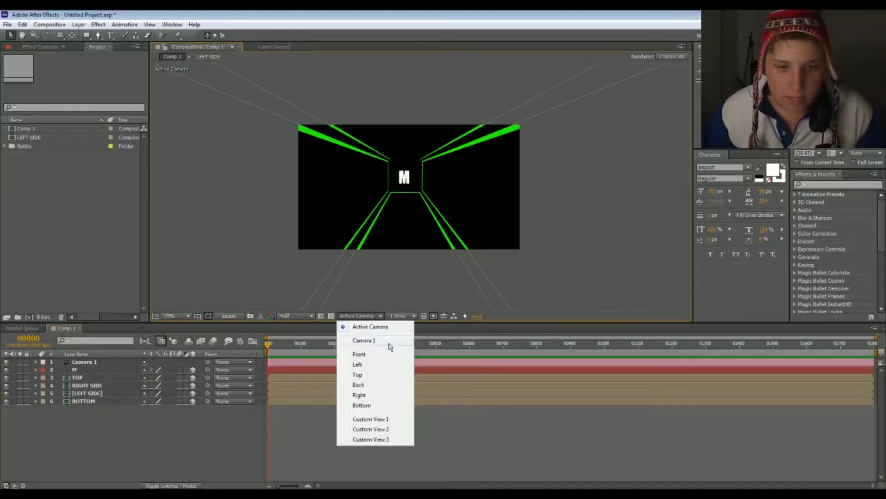
click(379, 372)
scroll(420, 111, down, 2)
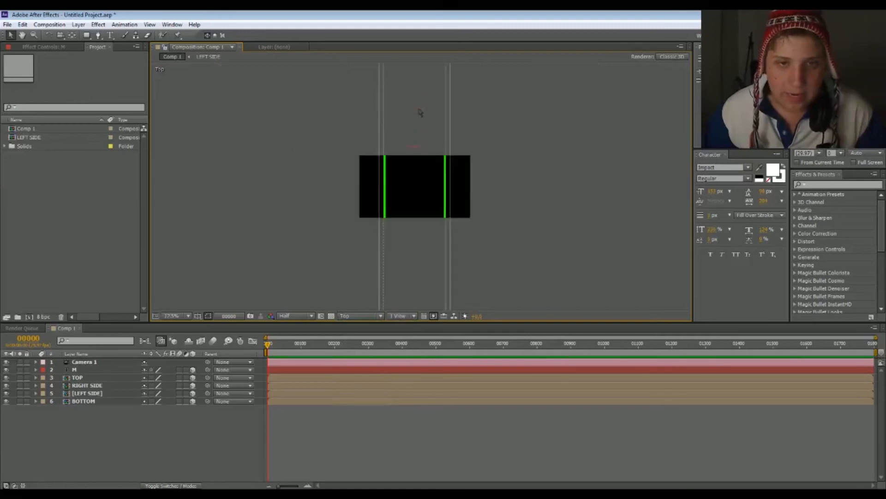
scroll(413, 105, down, 3)
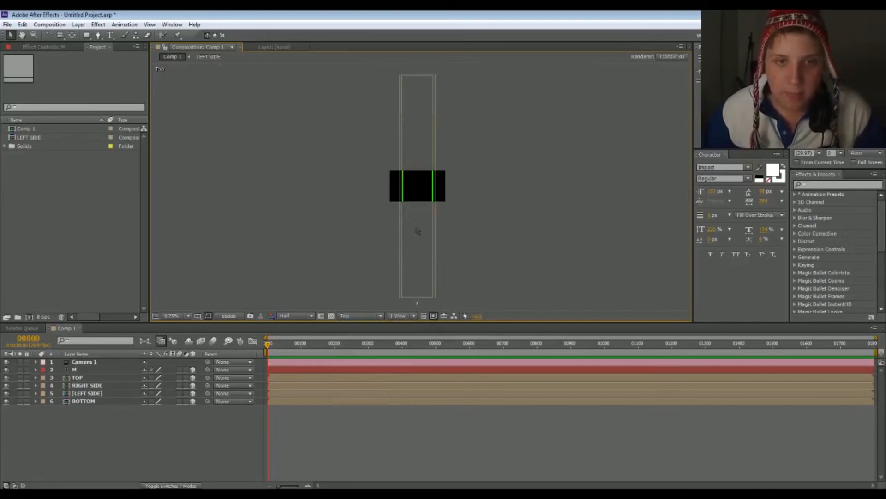
click(417, 175)
click(109, 430)
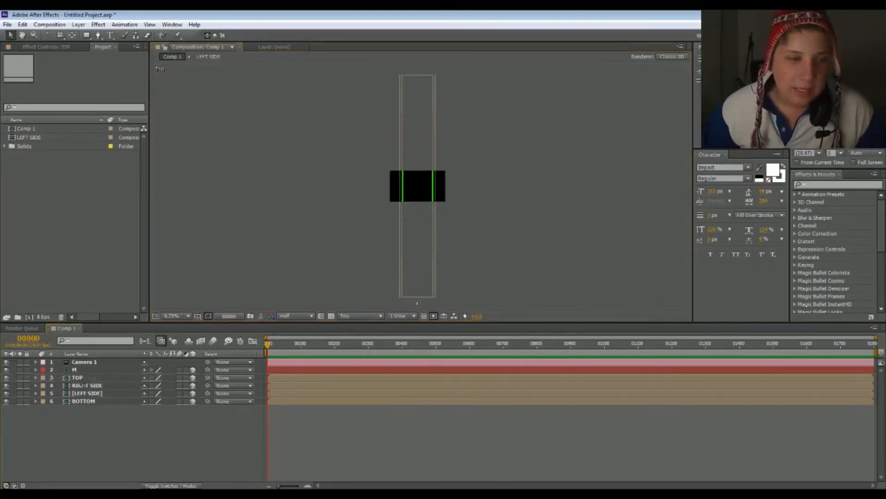
click(83, 369)
scroll(417, 166, up, 1)
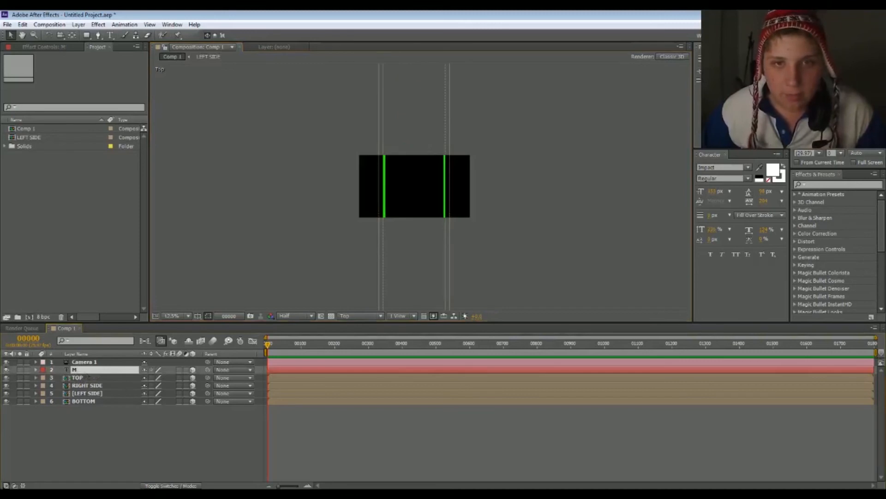
scroll(419, 185, down, 1)
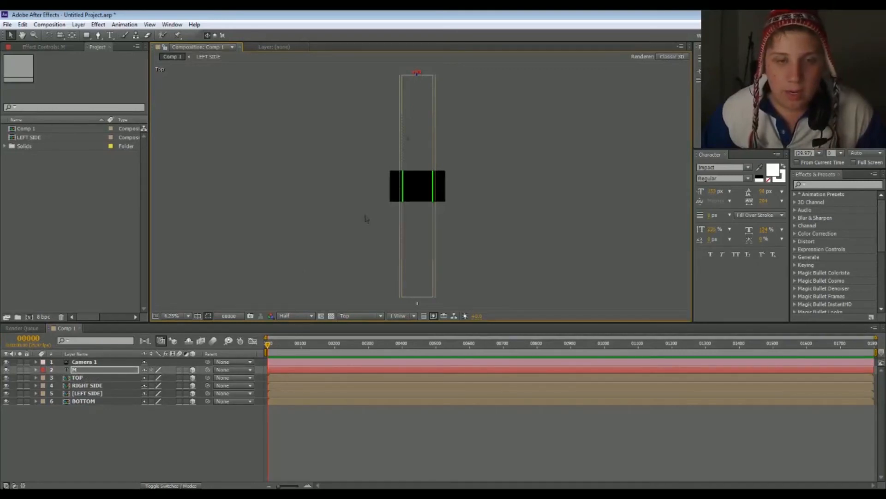
- In the Active Camera view, scale up the M text and centre it inside the corridor's far opening
click(367, 316)
click(372, 327)
scroll(421, 185, down, 2)
scroll(420, 183, up, 2)
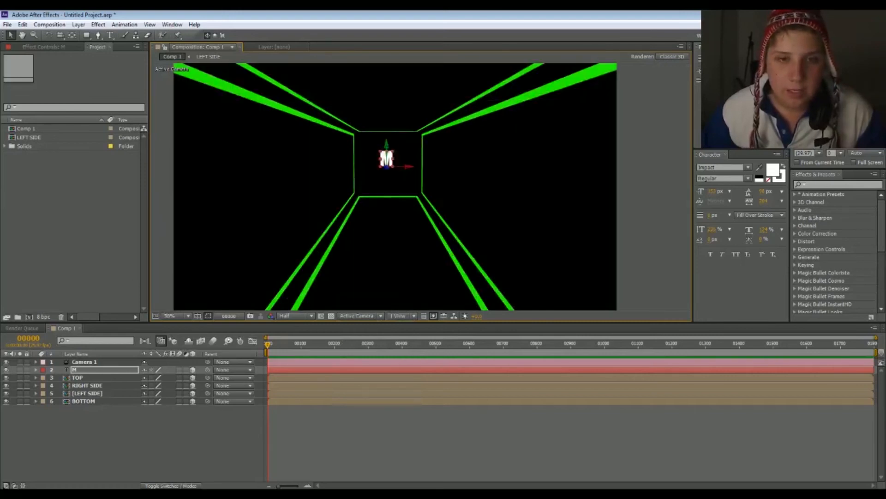
key(s)
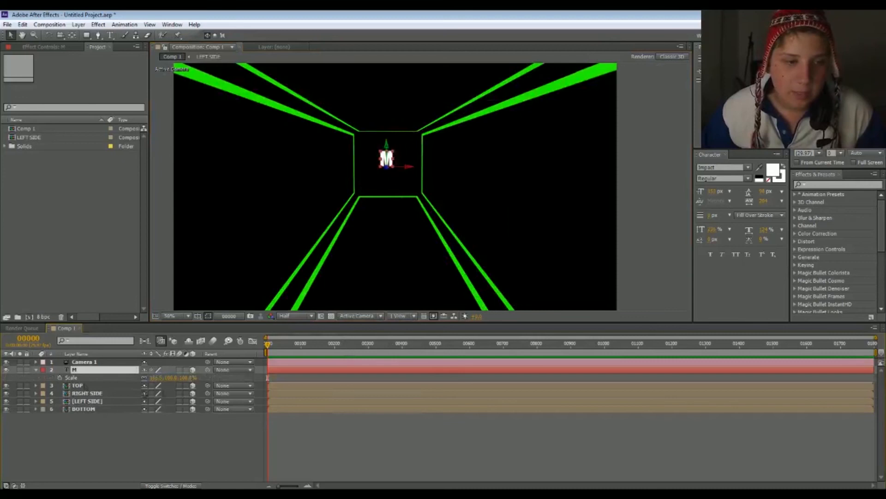
drag(159, 377, 253, 377)
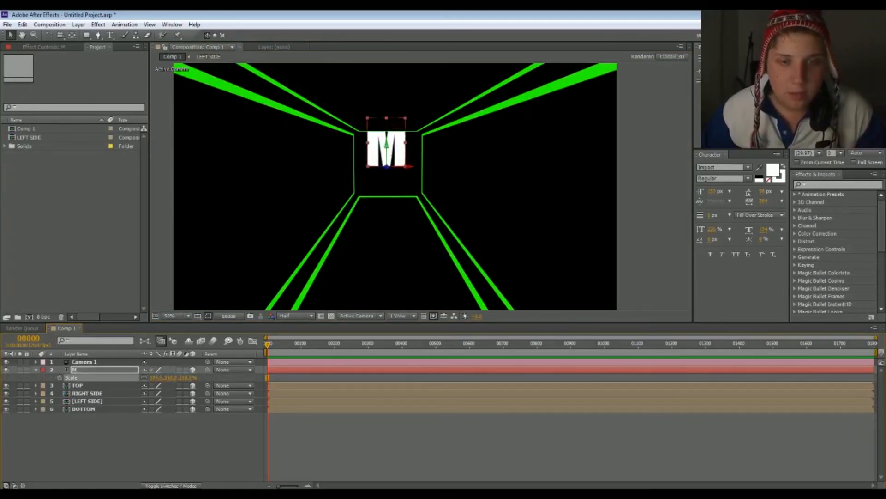
drag(386, 146, 412, 186)
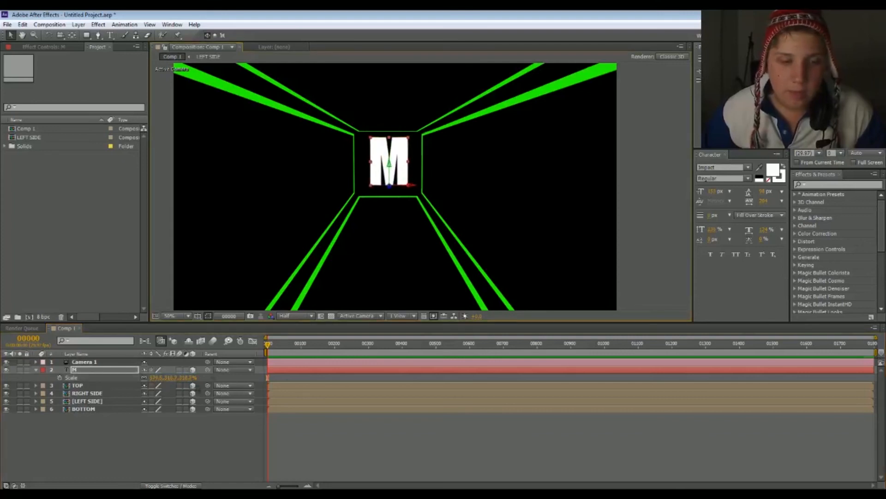
click(204, 451)
- Start Position keyframes on Camera 1 at frame 0, with the camera placed at the corridor's near end facing the M
mouse_move(392, 185)
mouse_down()
mouse_move(304, 187)
mouse_move(401, 191)
mouse_move(395, 222)
mouse_move(395, 187)
mouse_move(384, 175)
mouse_up()
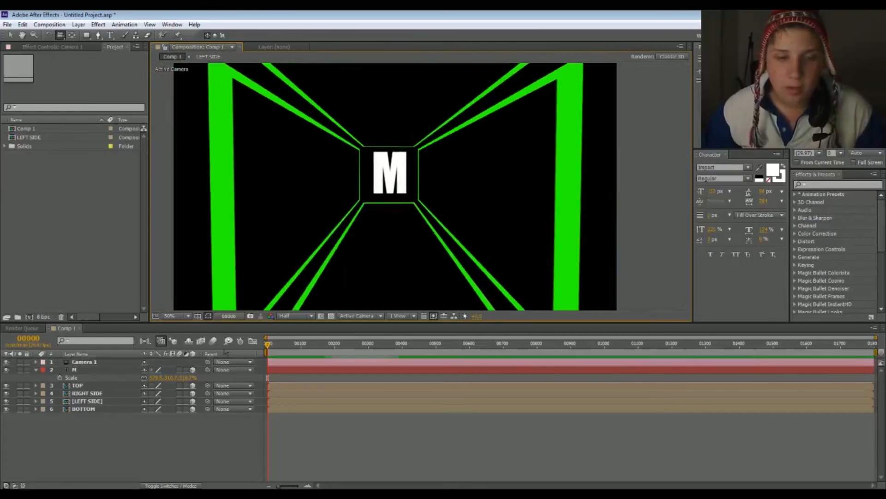
click(35, 370)
click(95, 370)
click(85, 362)
key(p)
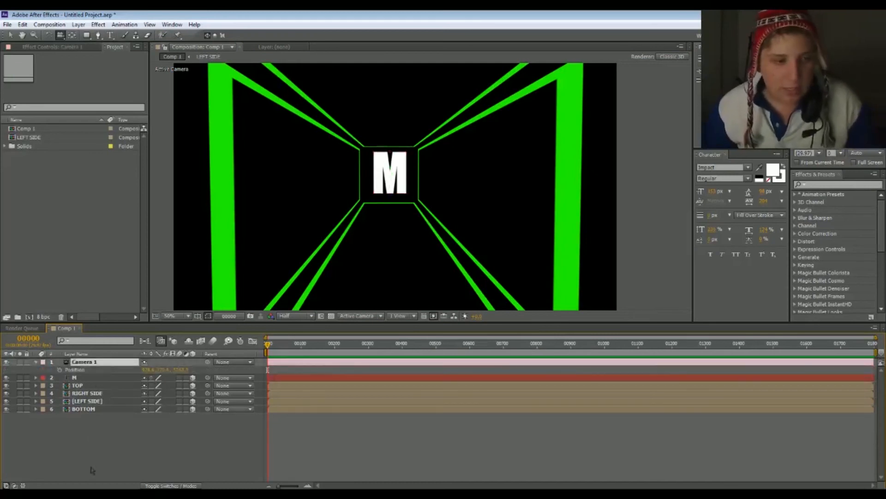
click(59, 370)
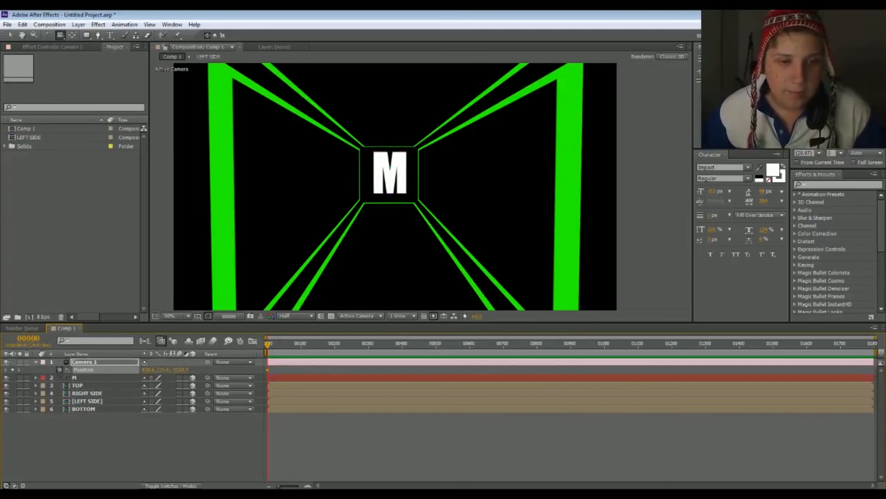
drag(395, 208, 395, 175)
- At frame 19, move Camera 1 forward close to the M for a second Position keyframe, and preview the move from the start
click(272, 352)
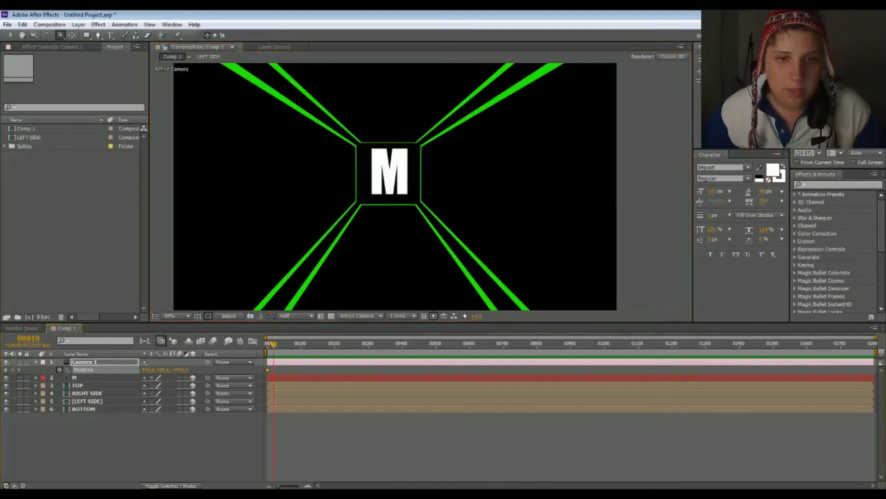
drag(409, 179, 439, 174)
key(c)
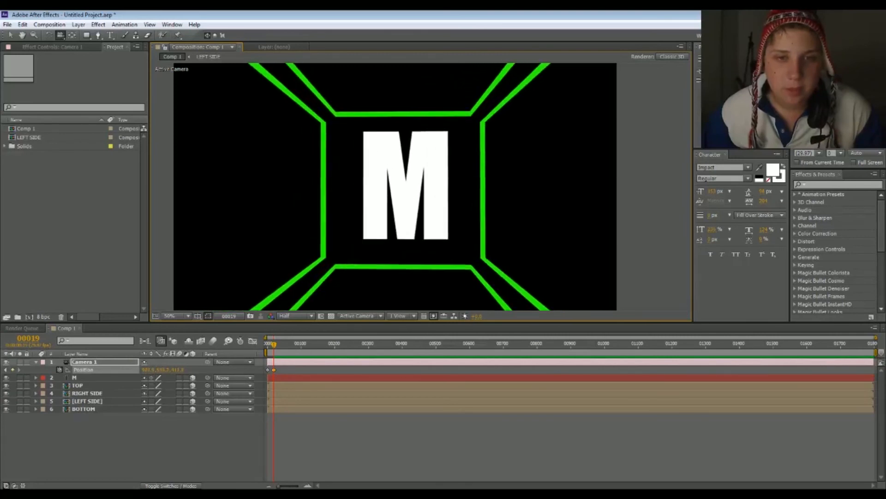
drag(274, 345, 266, 345)
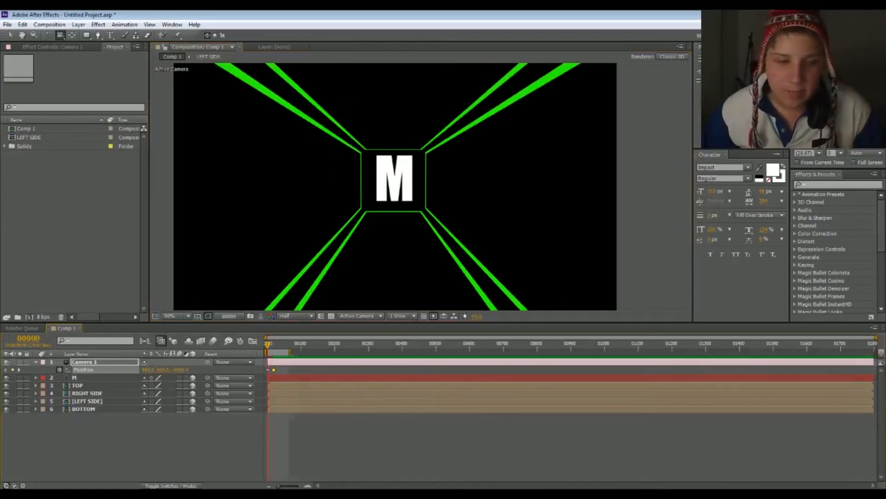
key(space)
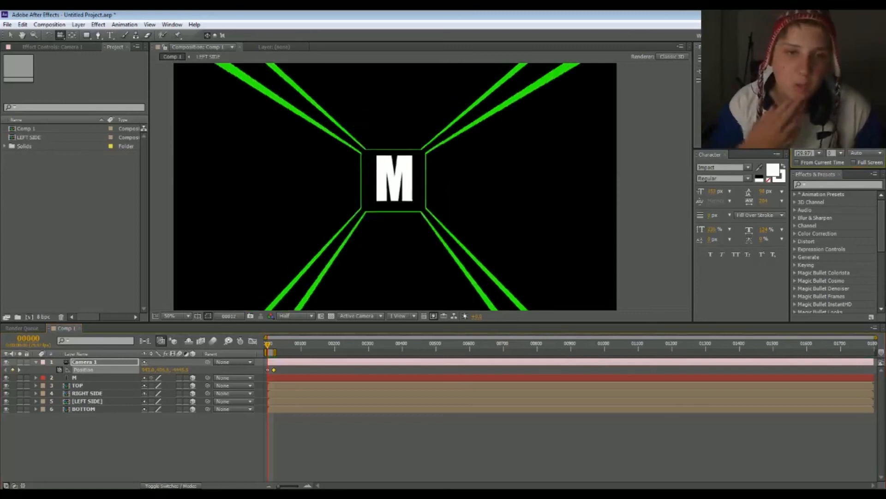
- Move Camera 1's second Position keyframe to about frame 40, extend the work area just past it, and render a preview of the slower flight
key(space)
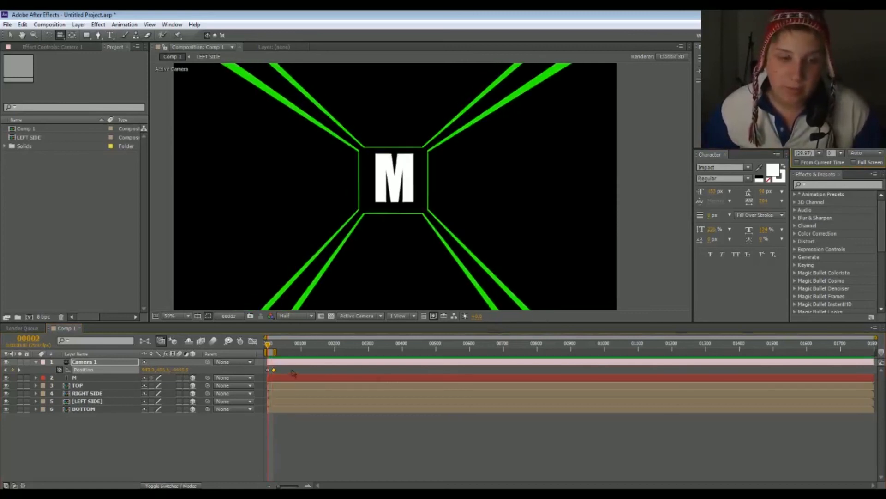
drag(274, 371, 281, 369)
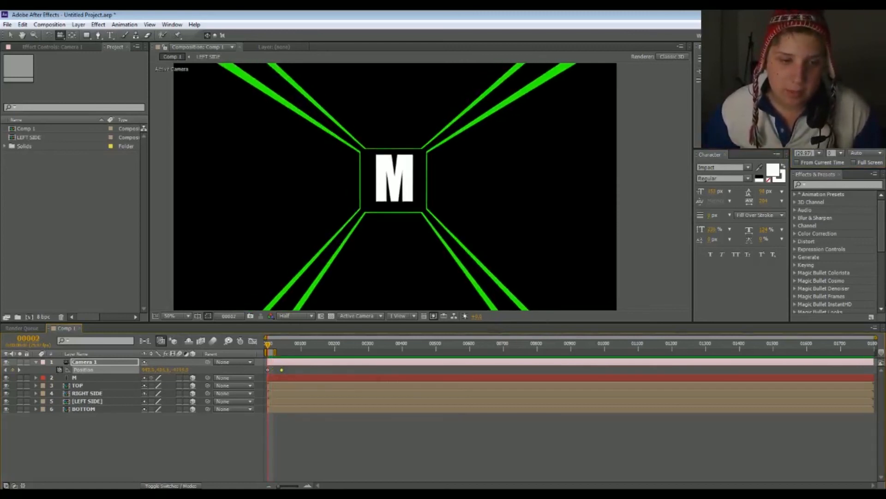
drag(275, 352, 284, 352)
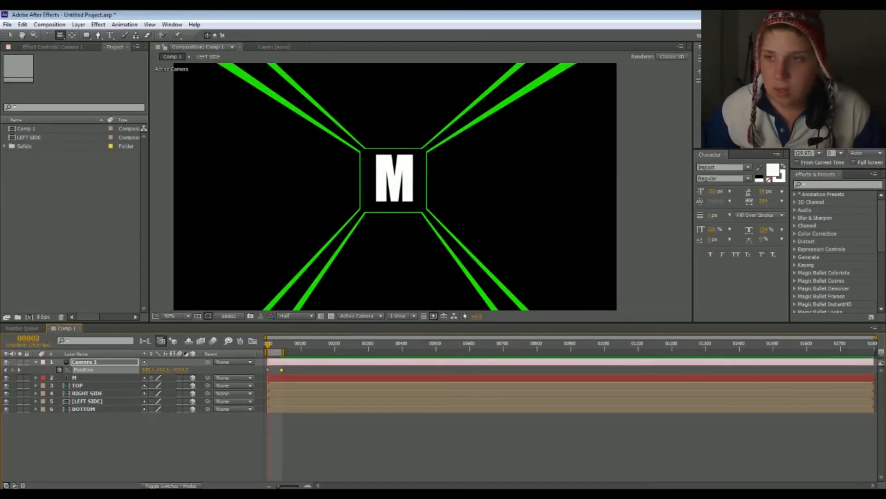
key(KP_0)
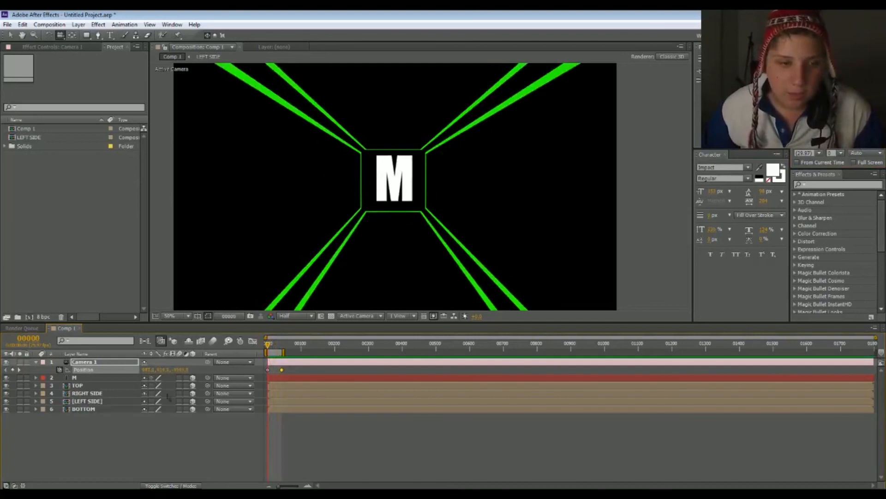
- Duplicate the TOP, RIGHT SIDE, LEFT SIDE and BOTTOM layers and scale the copies down proportionally to about 80% of the originals
click(66, 445)
click(36, 362)
drag(67, 441, 70, 377)
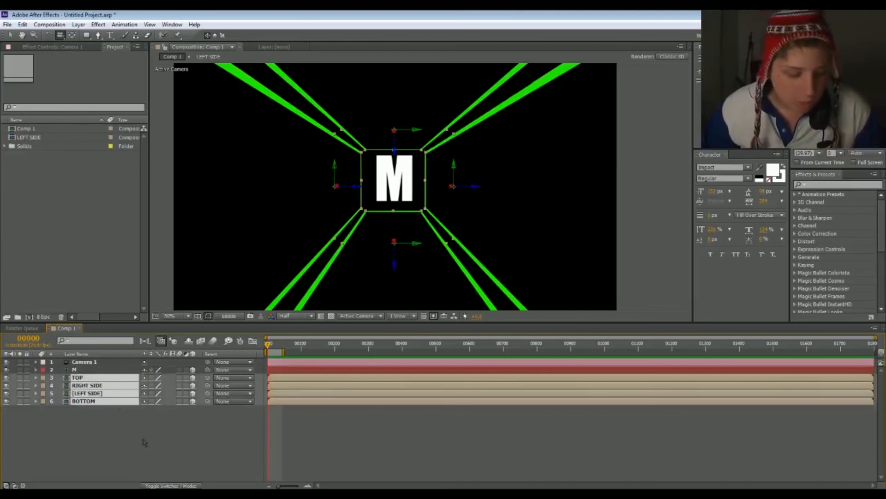
key(ctrl+d)
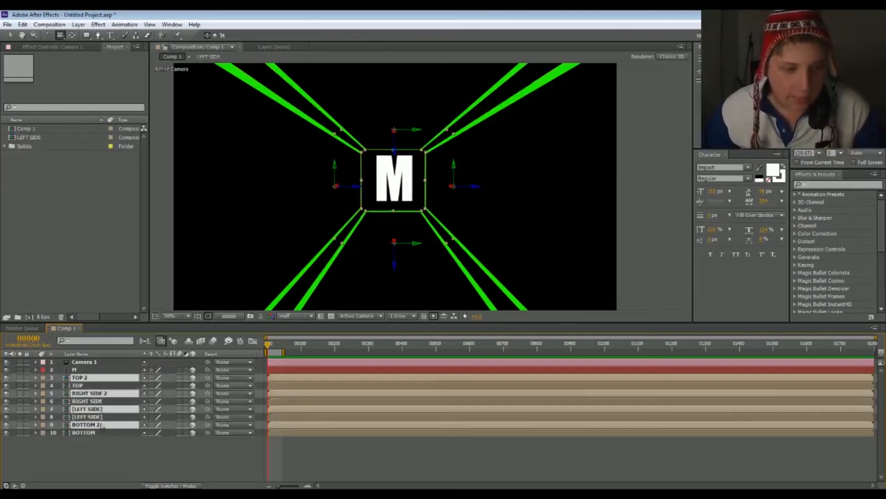
key(s)
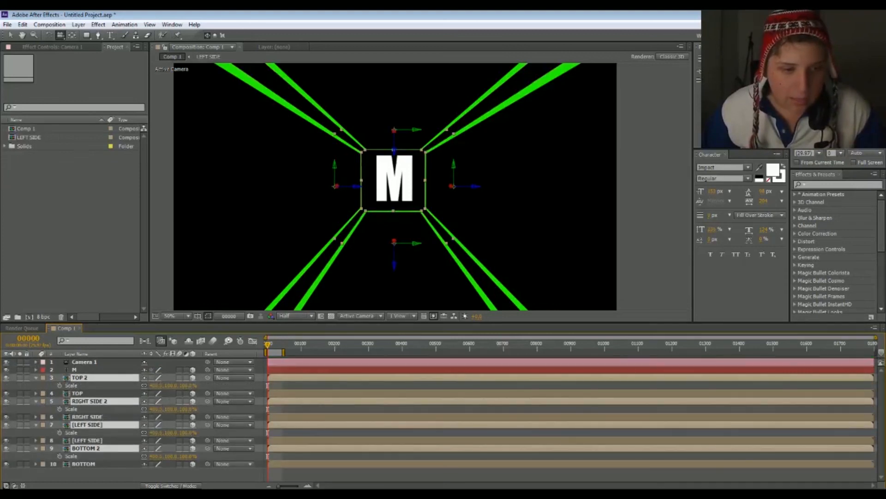
drag(156, 385, 129, 385)
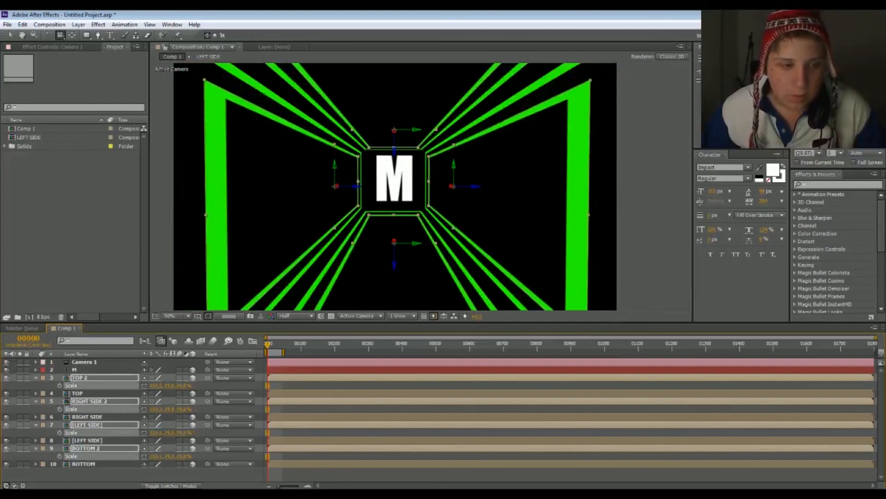
key(s)
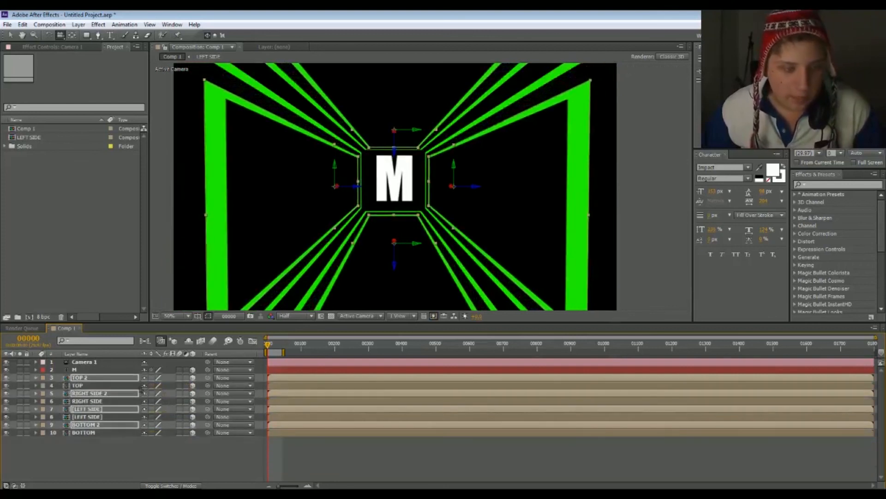
- Duplicate the four scaled wall copies and shrink this third set to about 64% of the original panels
key(ctrl+d)
key(s)
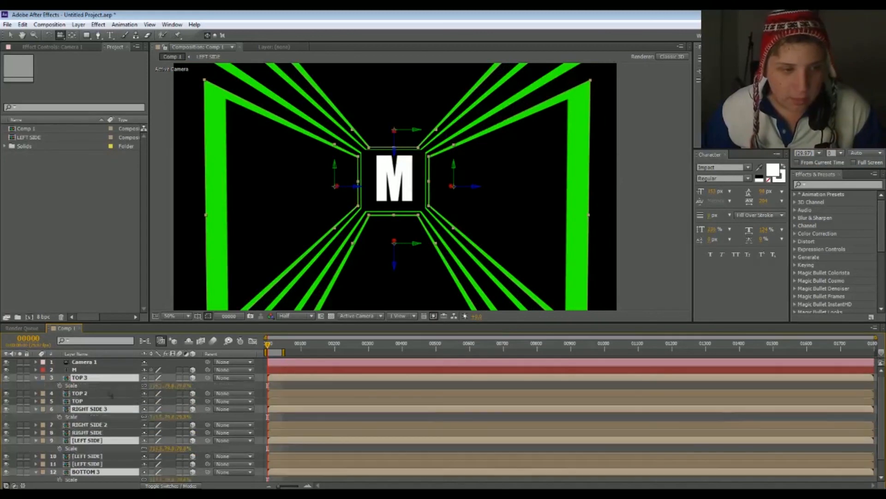
drag(156, 382, 123, 383)
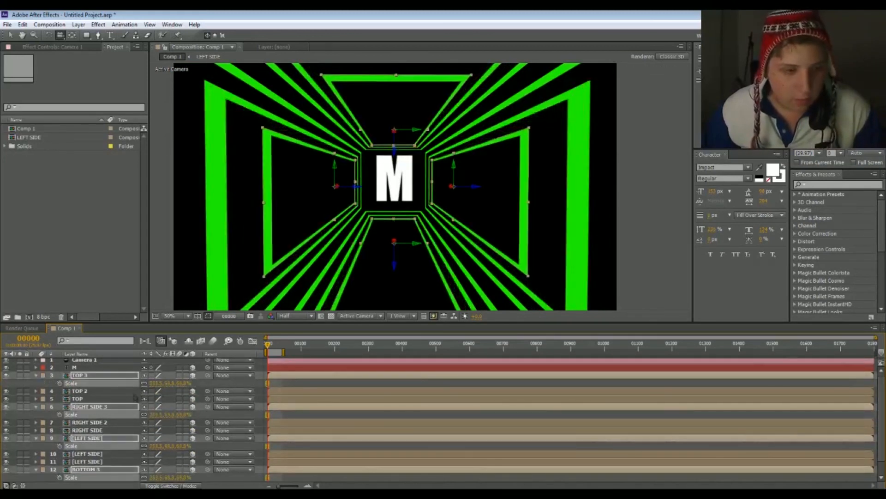
- Create a fourth set of wall panels from the smallest copies and scale it down further, nested inside the others
key(ctrl+d)
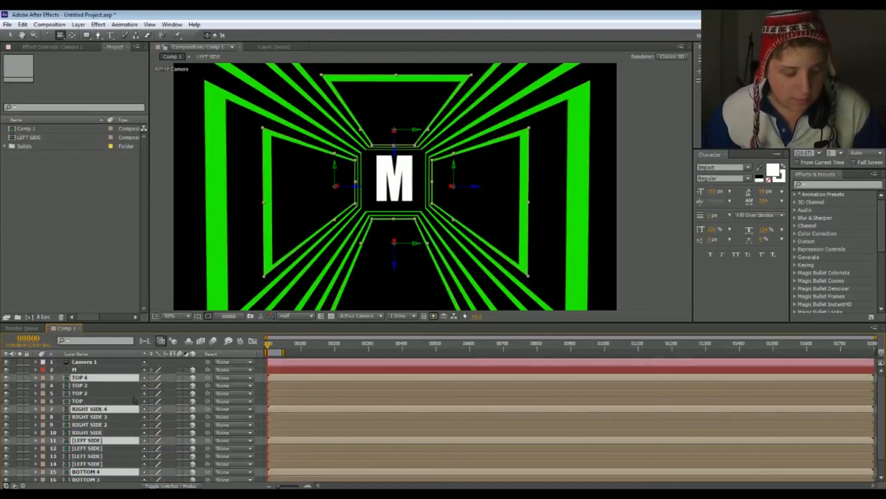
key(s)
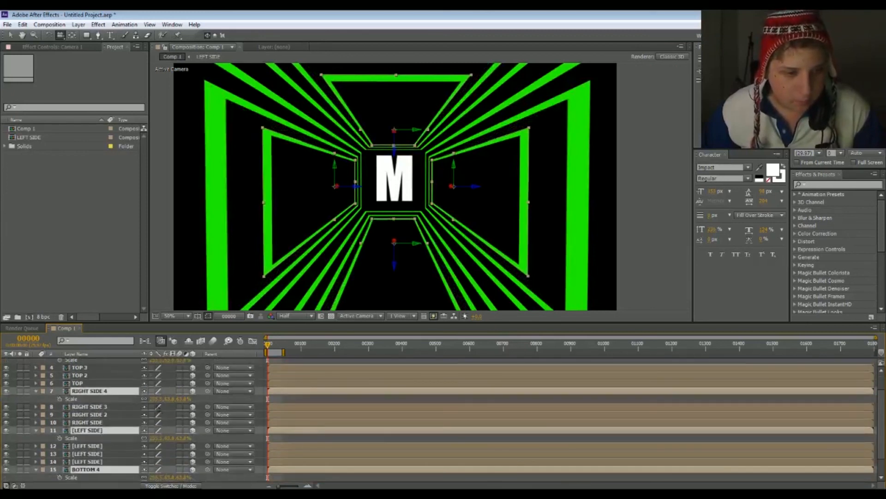
drag(156, 398, 148, 399)
key(s)
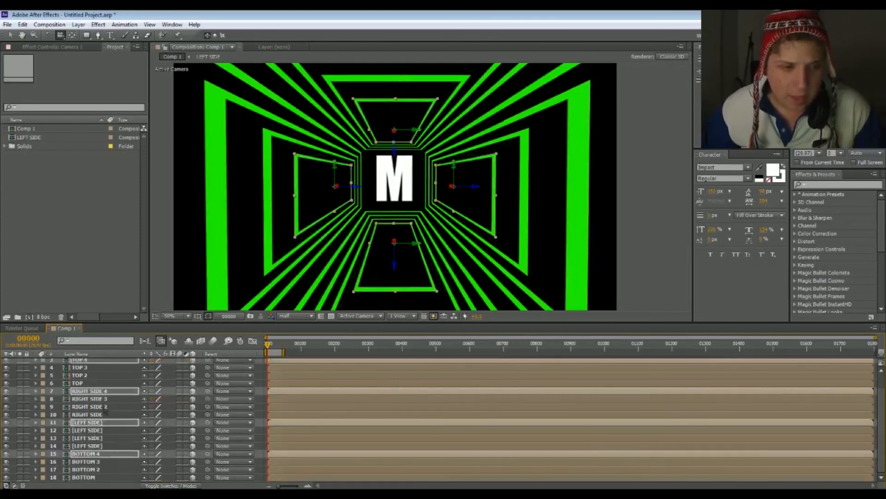
- Deselect the newest set of wall panels and play the camera flight through the nested corridor borders
scroll(105, 410, up, 1)
click(107, 385)
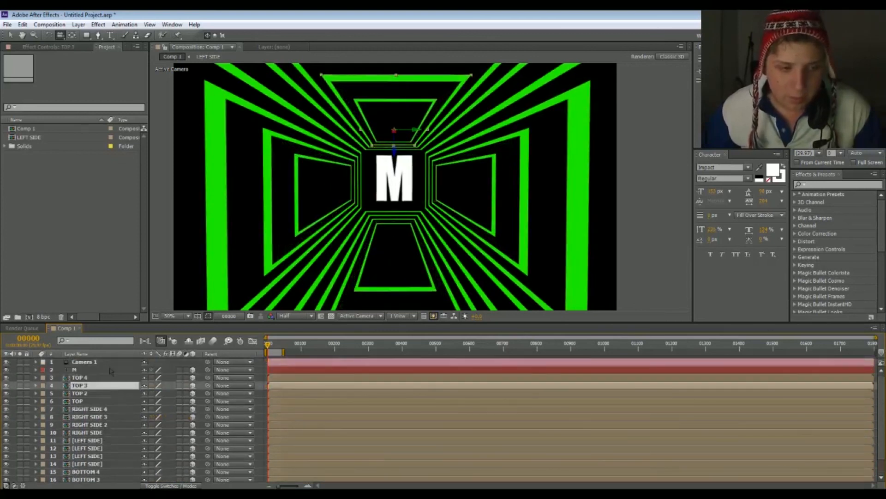
key(space)
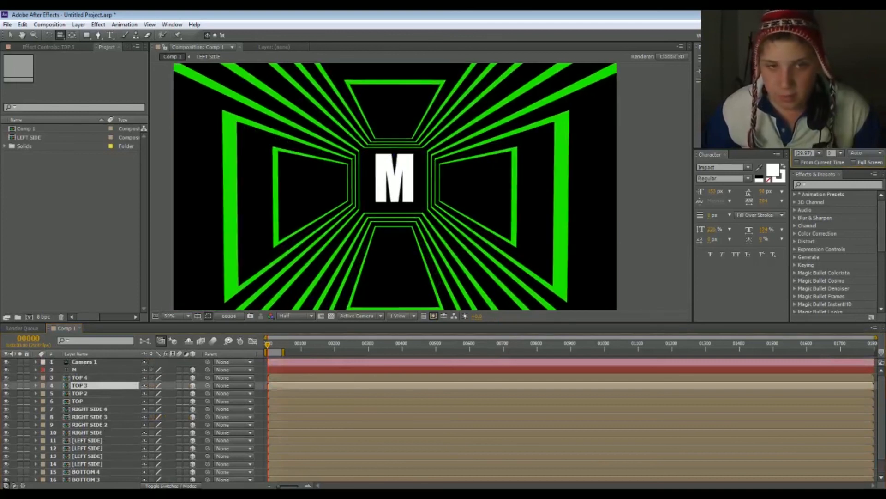